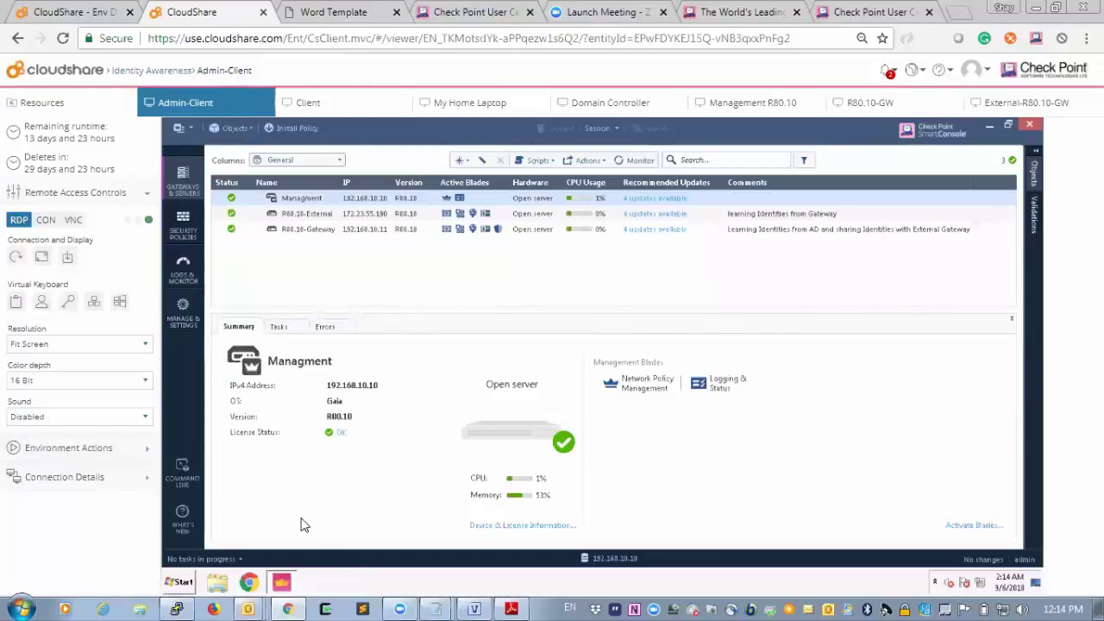
Minimize SmartConsole and launch Check Point Identity Collector from its desktop icon.
mouse_move(288, 579)
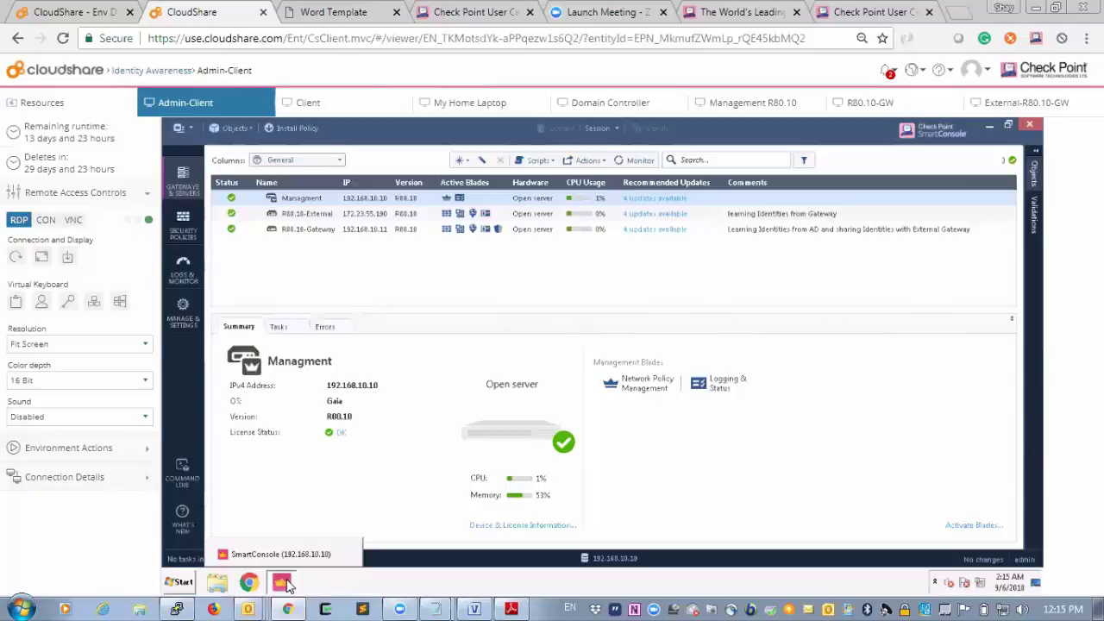
left_click(284, 584)
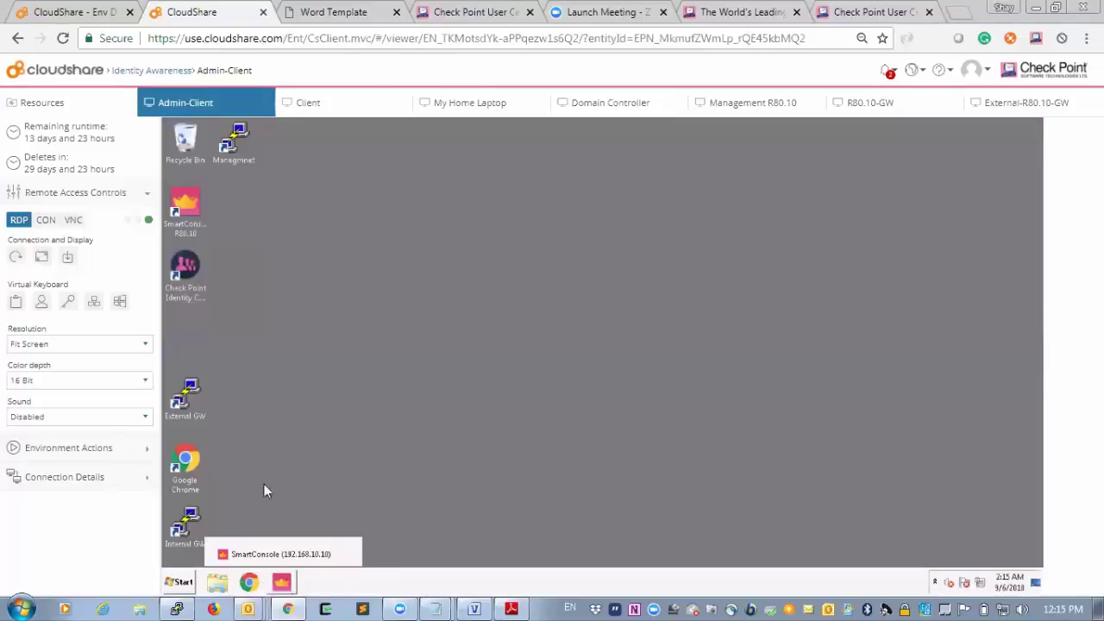
double_click(186, 273)
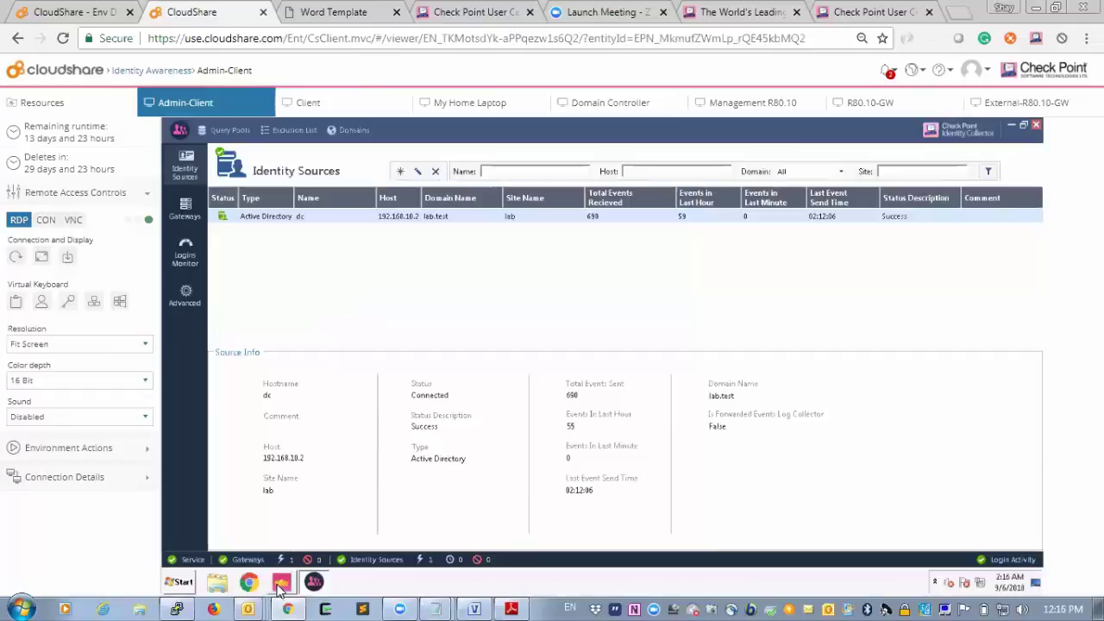
Bring SmartConsole back to the front and select the R80.10-Gateway to open its properties.
mouse_move(281, 588)
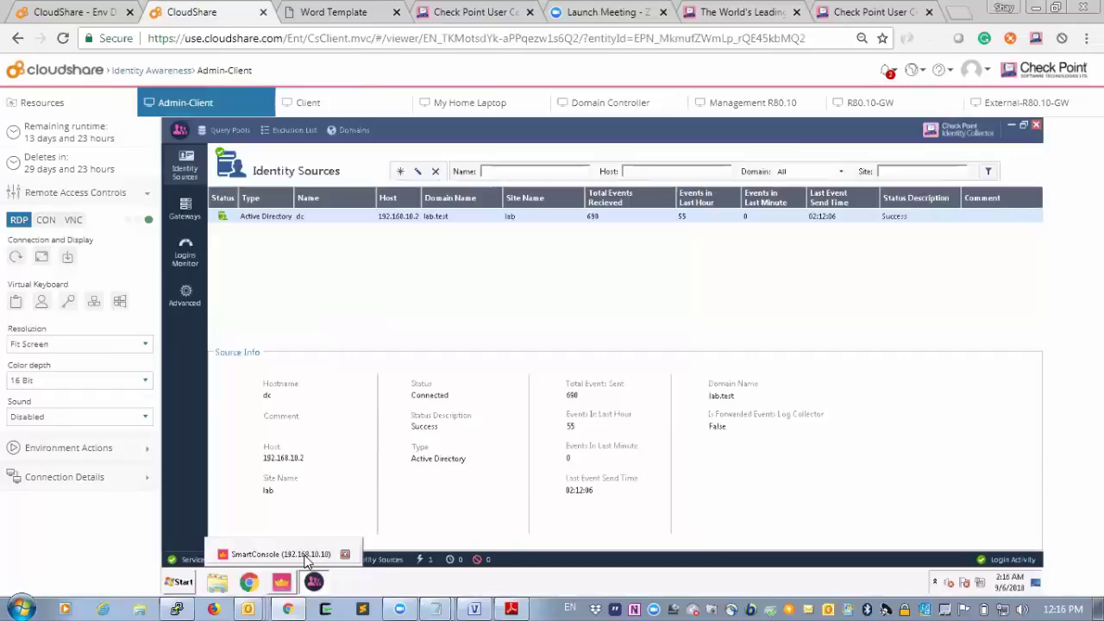
left_click(285, 554)
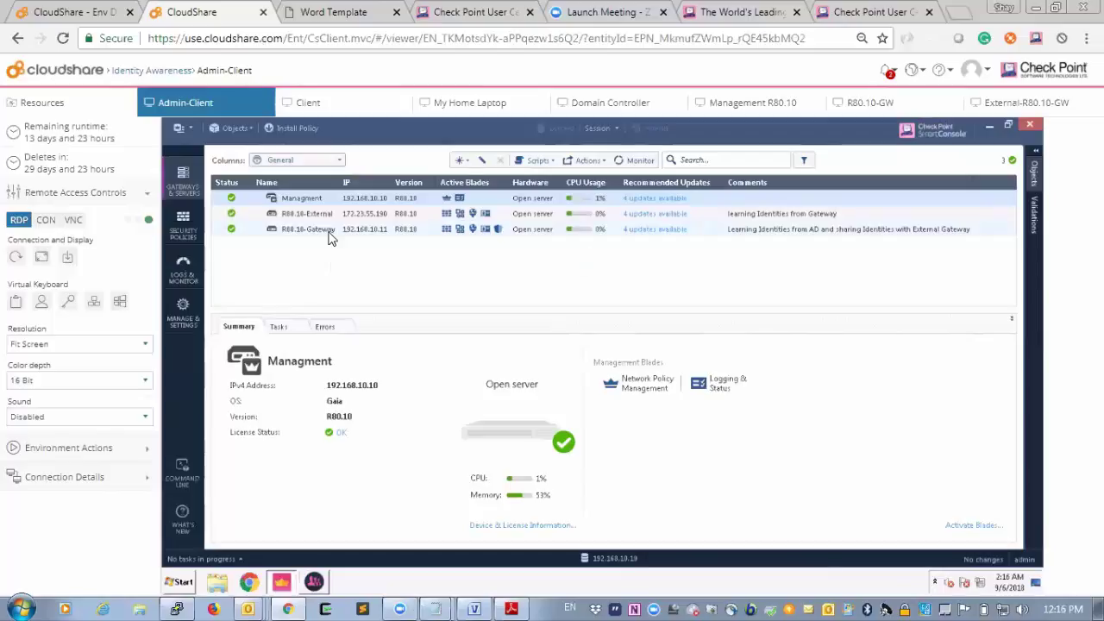
left_click(328, 234)
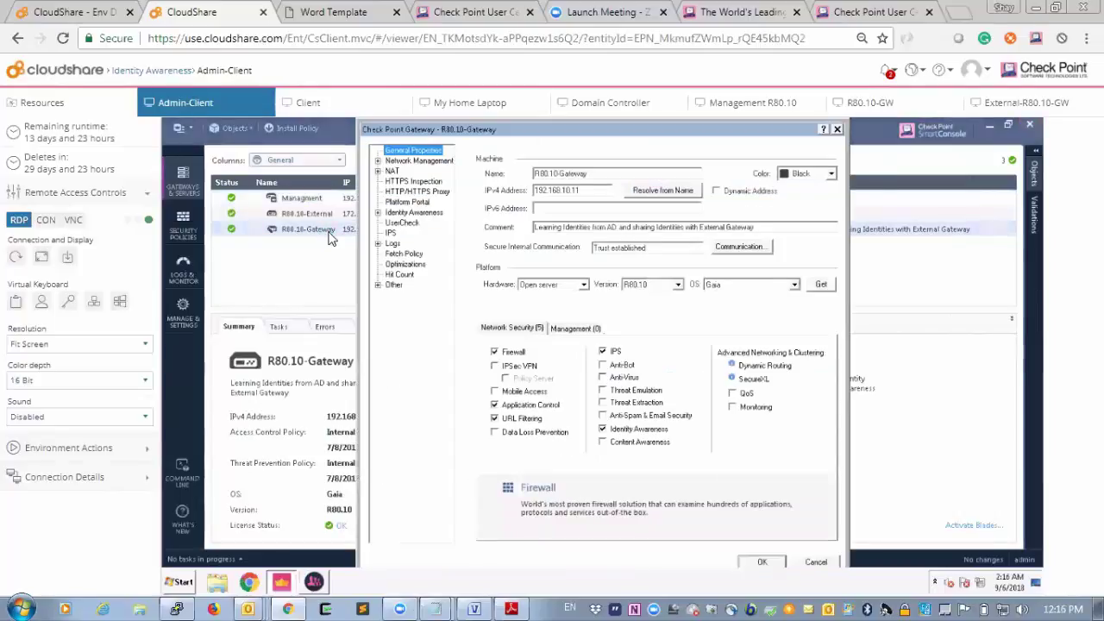
Show the gateway's Identity Awareness page and inspect the Identity Collector client settings without saving.
left_click(414, 212)
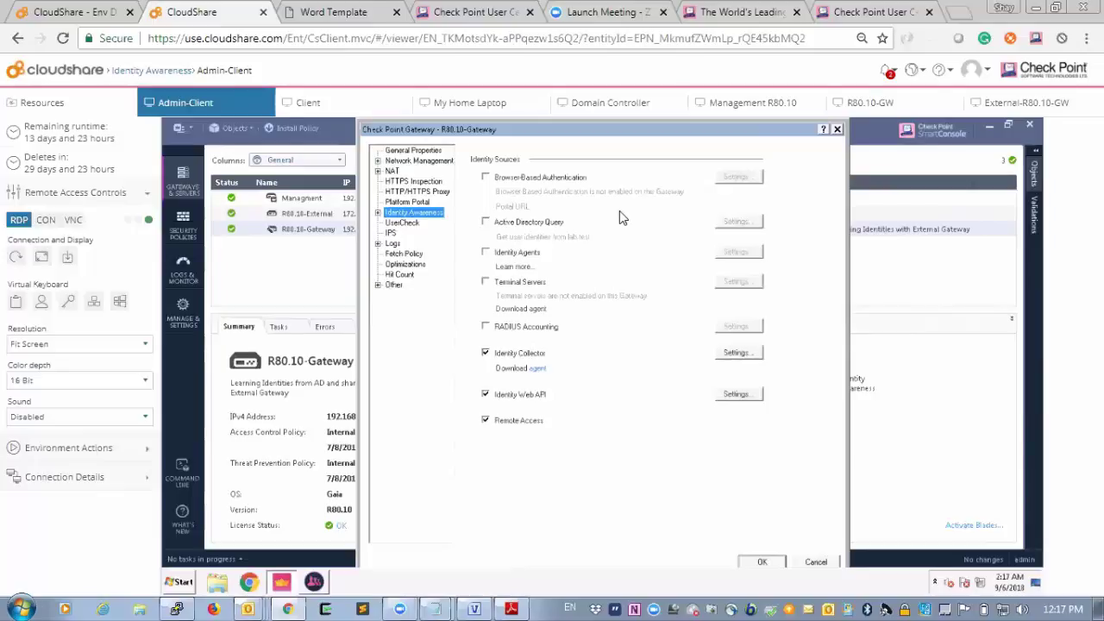
left_click(734, 354)
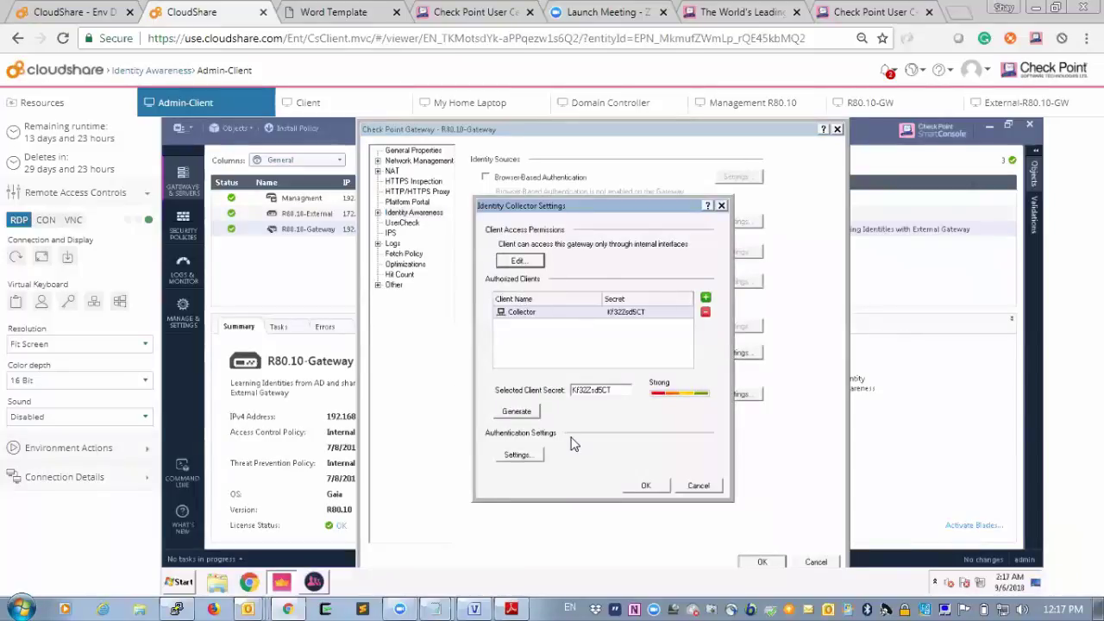
left_click(313, 583)
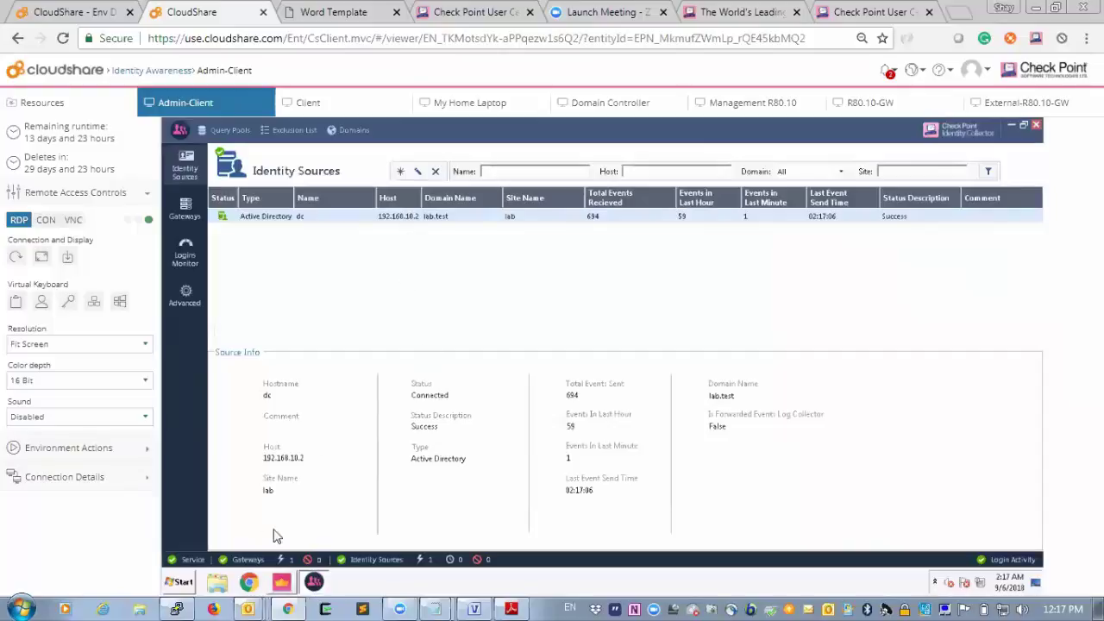
left_click(285, 581)
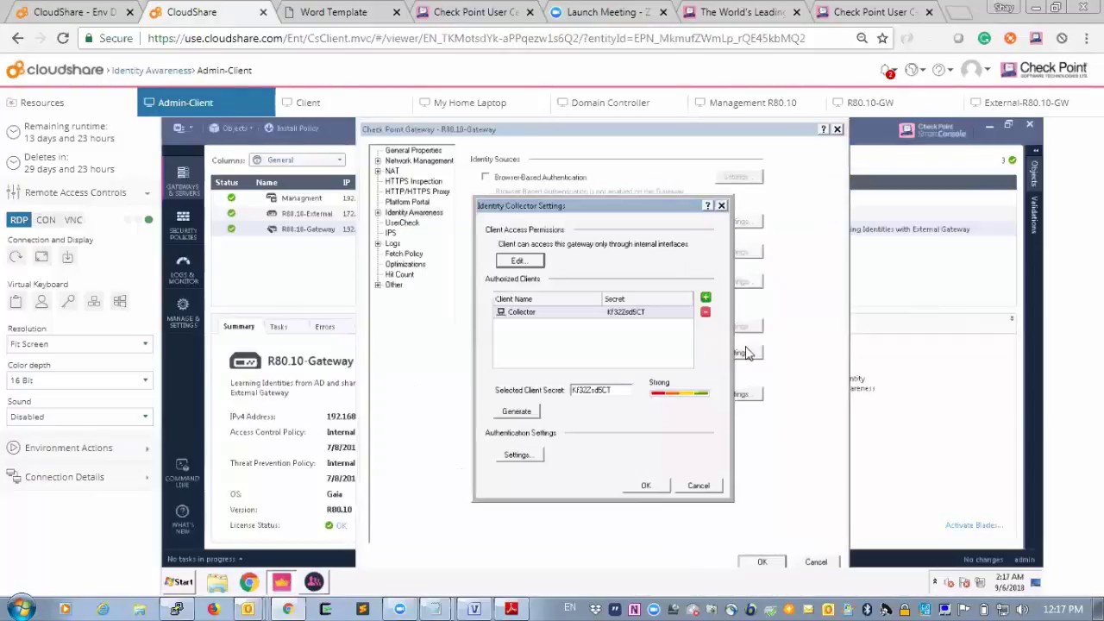
left_click(697, 486)
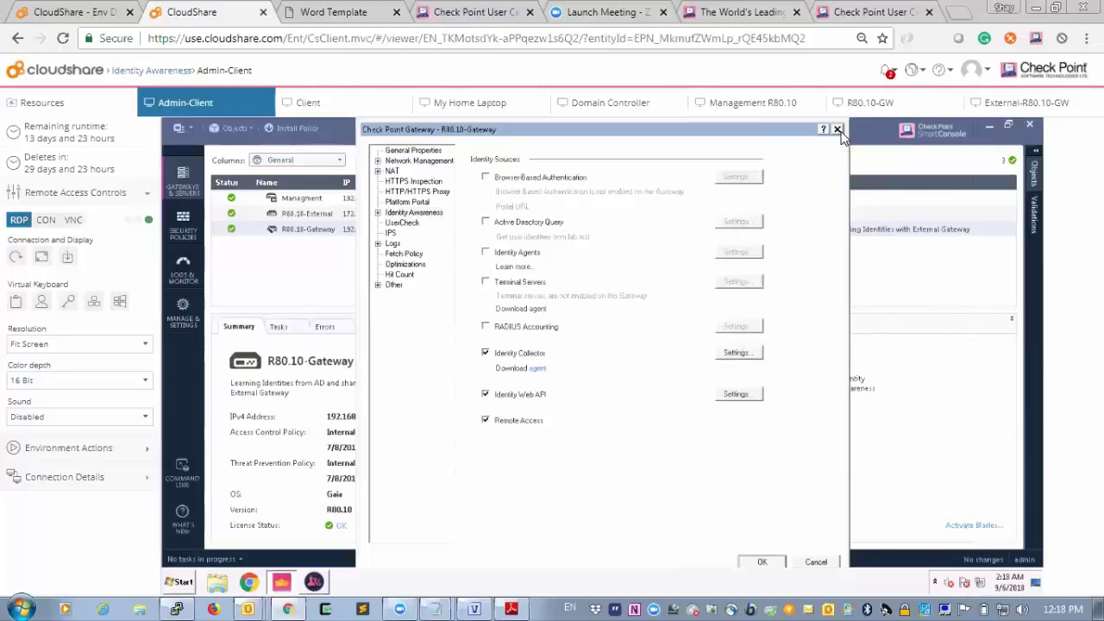
Close the gateway properties and show the ExternalPolicy rulebase under Security Policies.
left_click(839, 130)
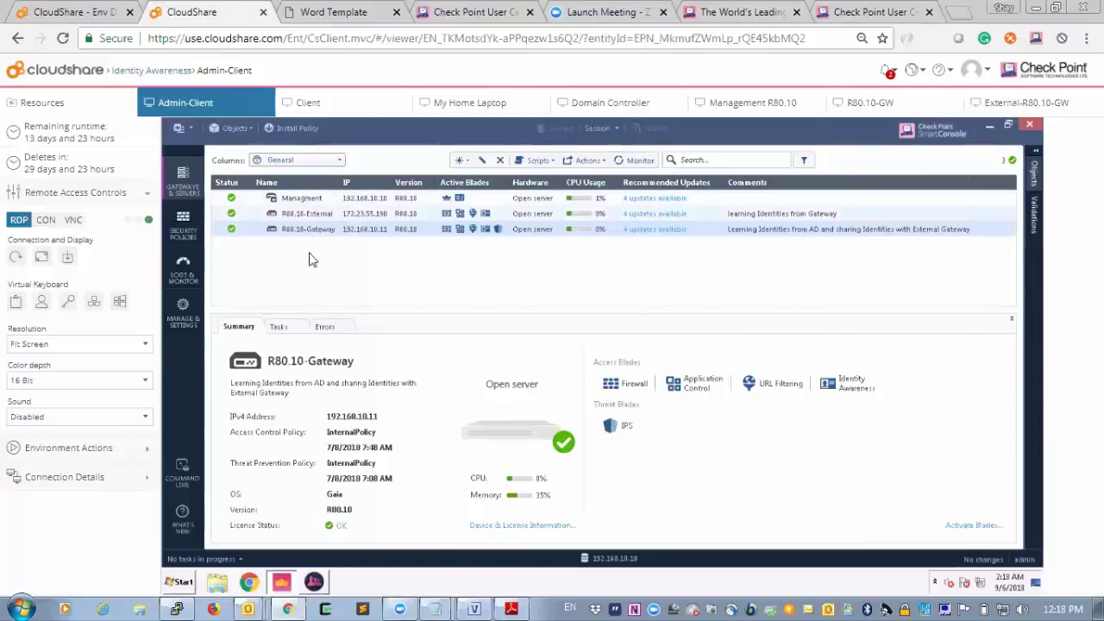
left_click(183, 223)
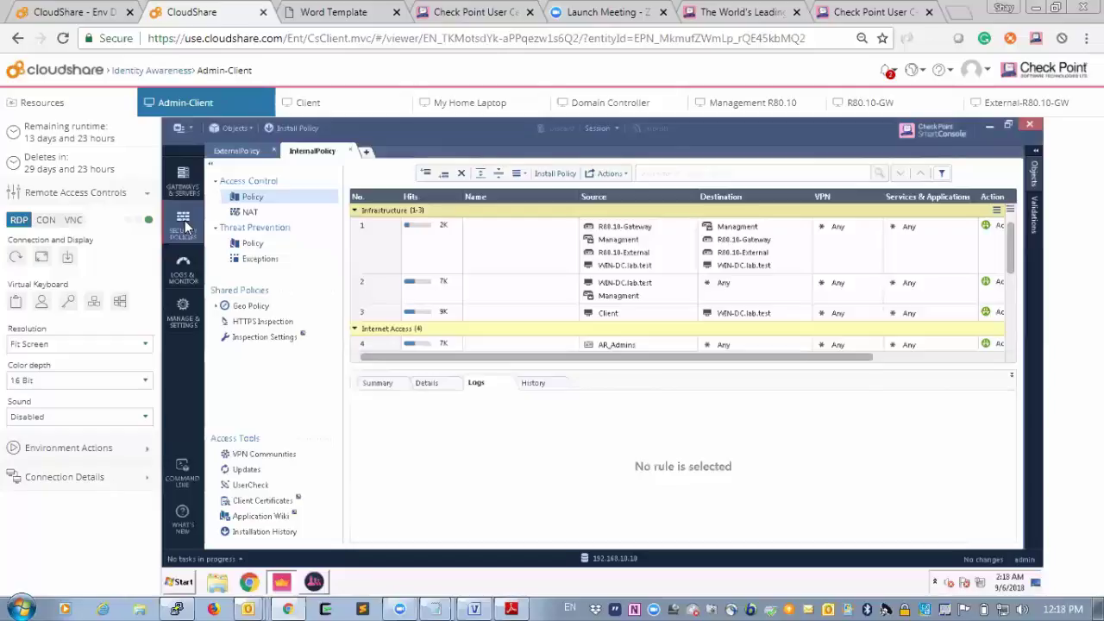
left_click(224, 152)
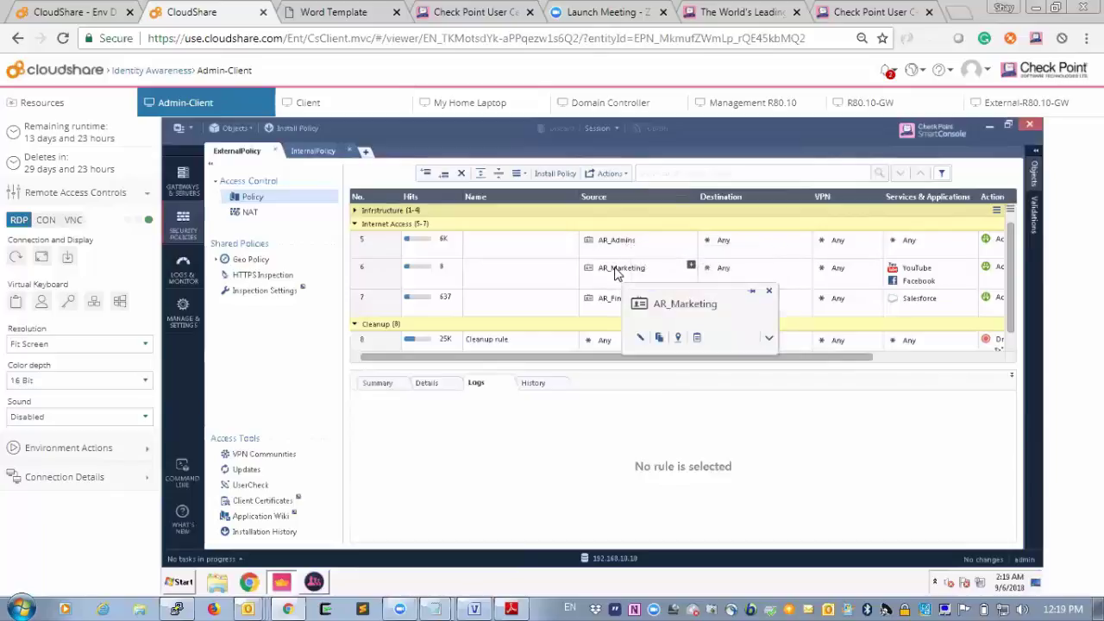
double_click(615, 272)
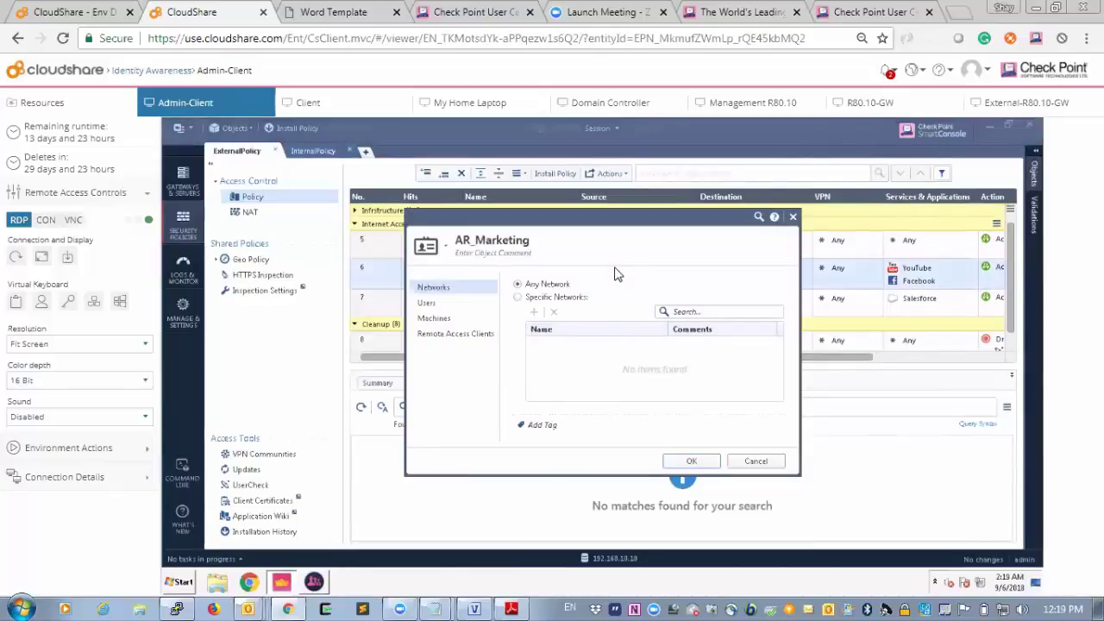
left_click(448, 308)
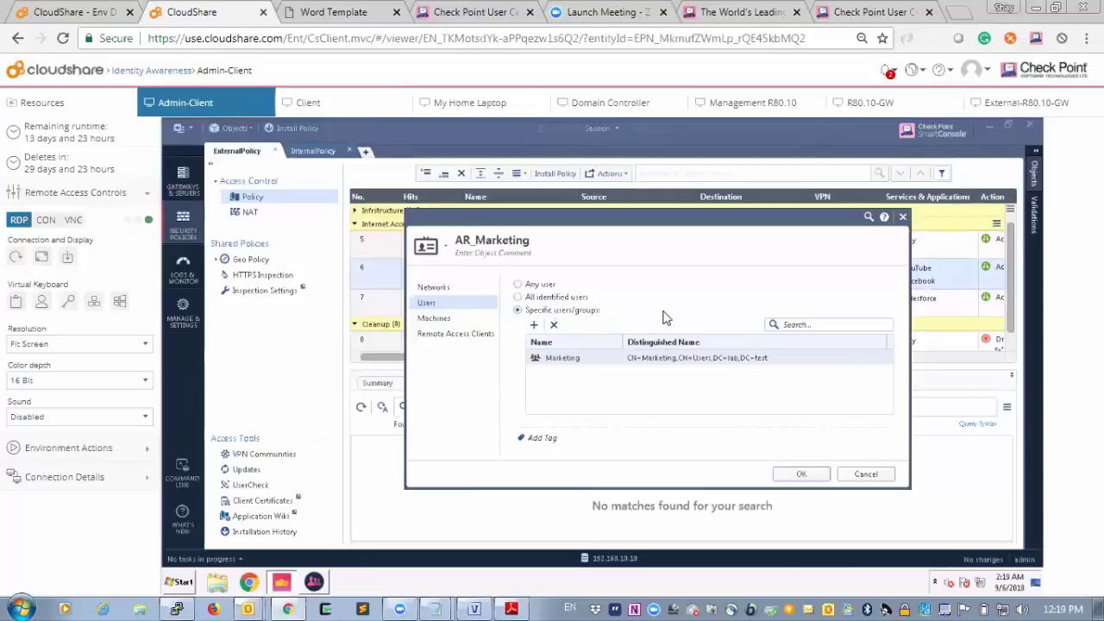
left_click_drag(681, 216, 680, 265)
left_click_drag(668, 323, 653, 234)
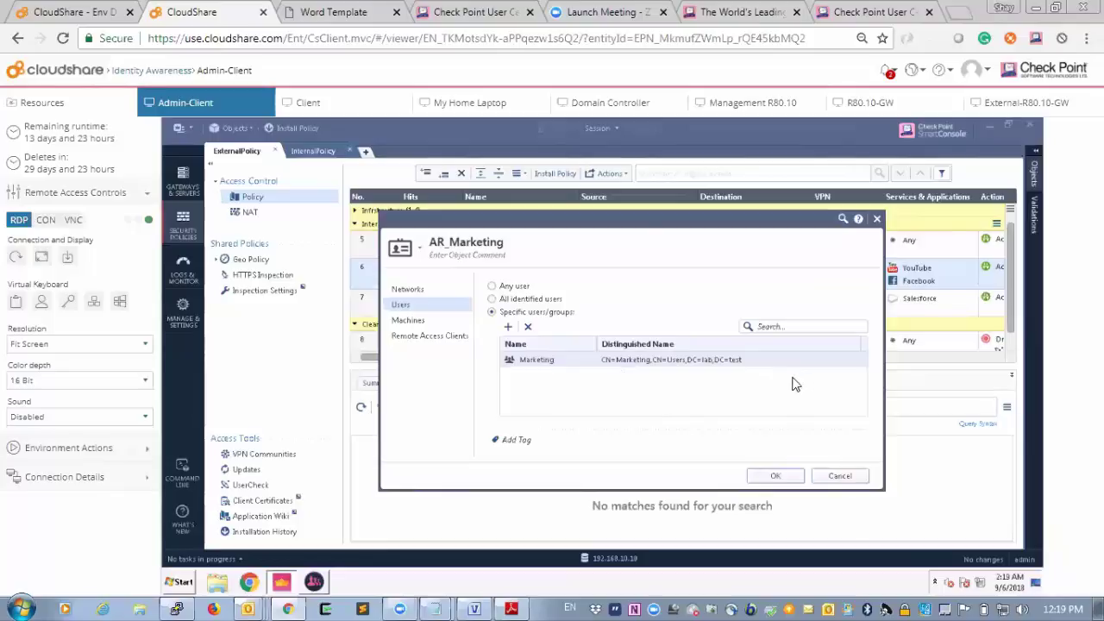
left_click(509, 329)
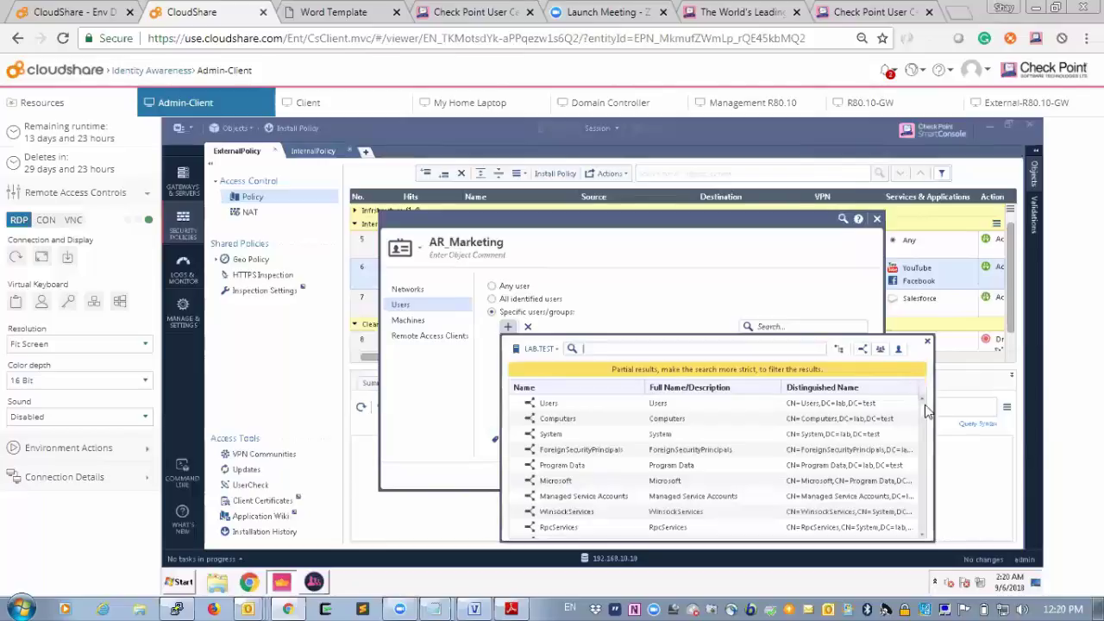
left_click_drag(924, 412, 925, 424)
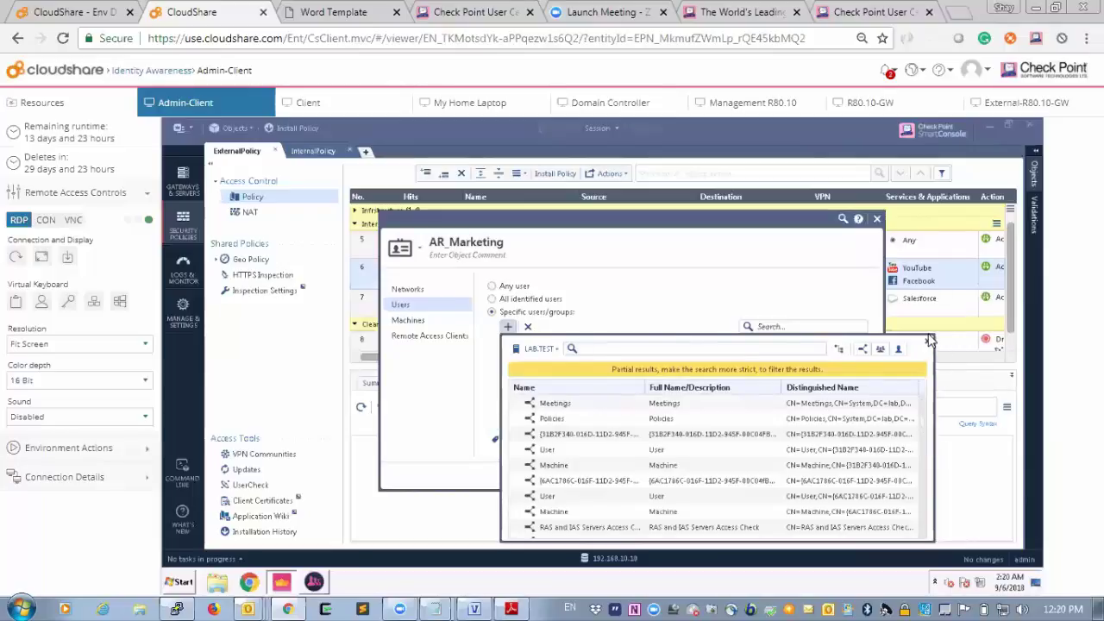
left_click(928, 344)
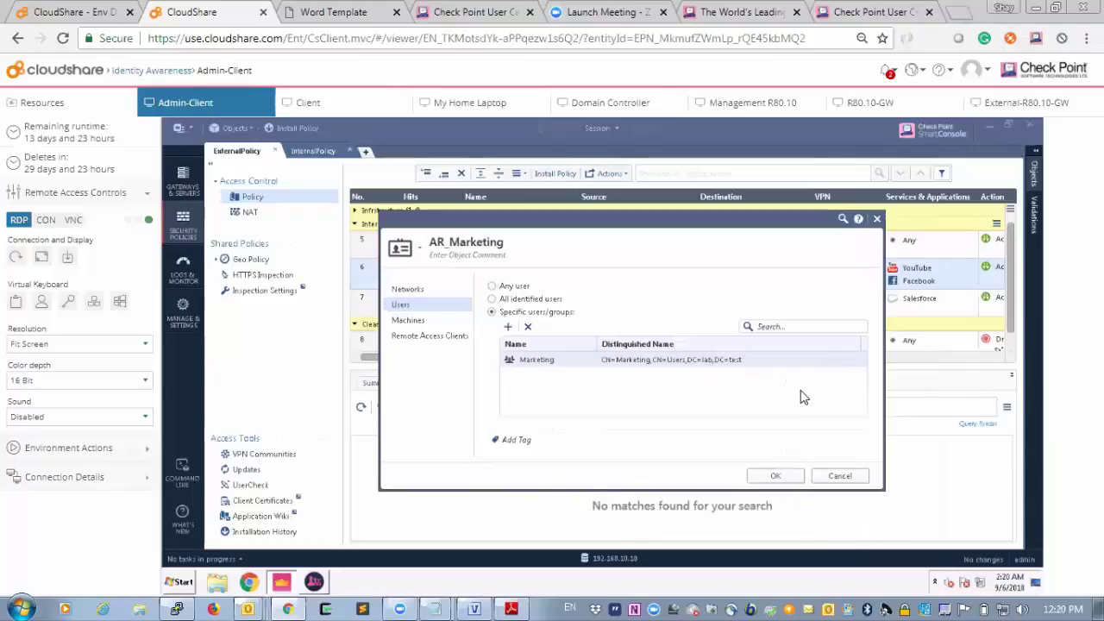
left_click(843, 476)
left_click_drag(608, 354, 636, 360)
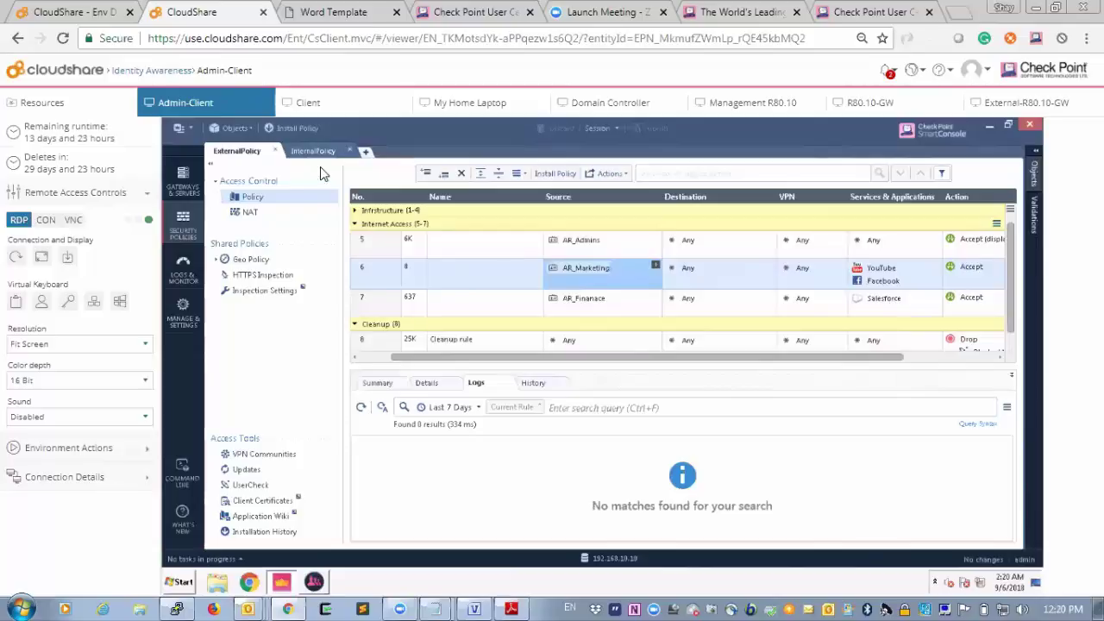
Log on to the Client VM as a different lab user with that user's username and password.
left_click(338, 101)
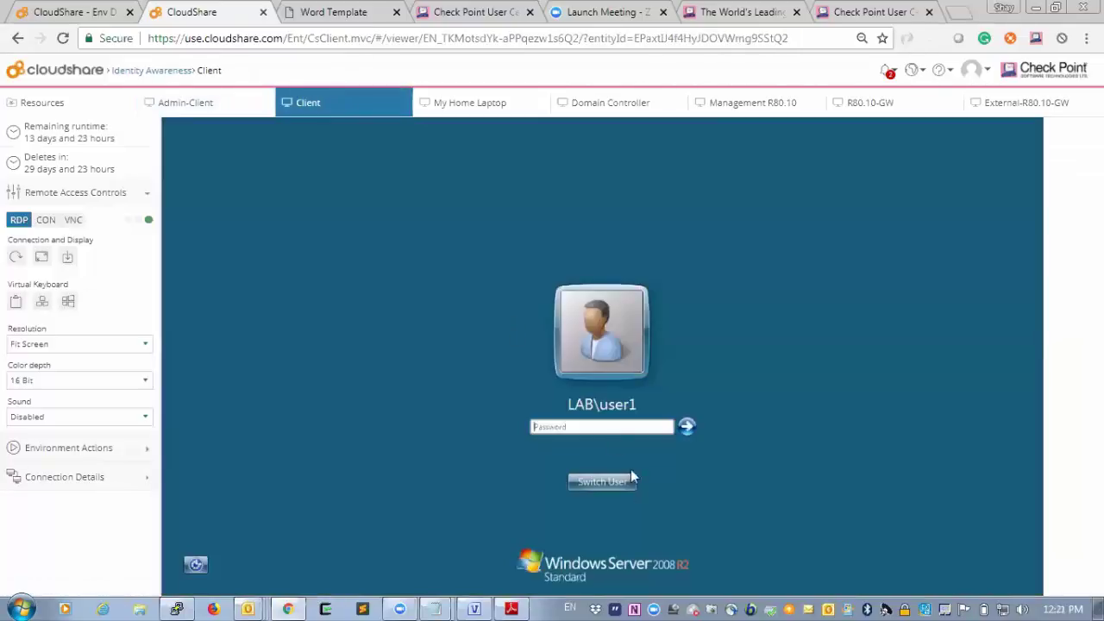
left_click(625, 483)
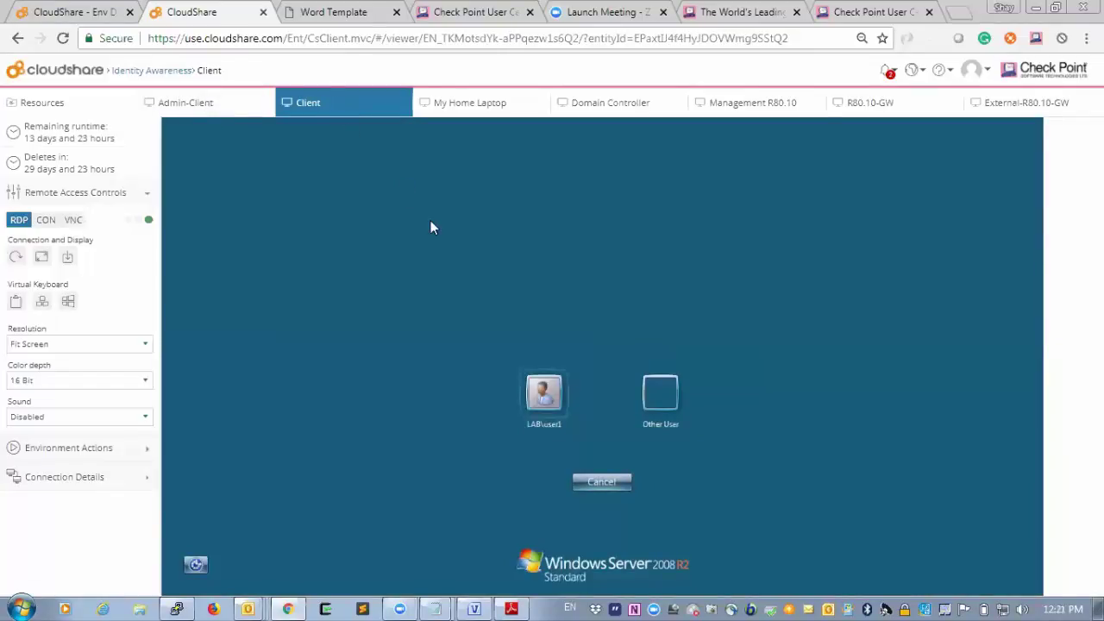
left_click(661, 396)
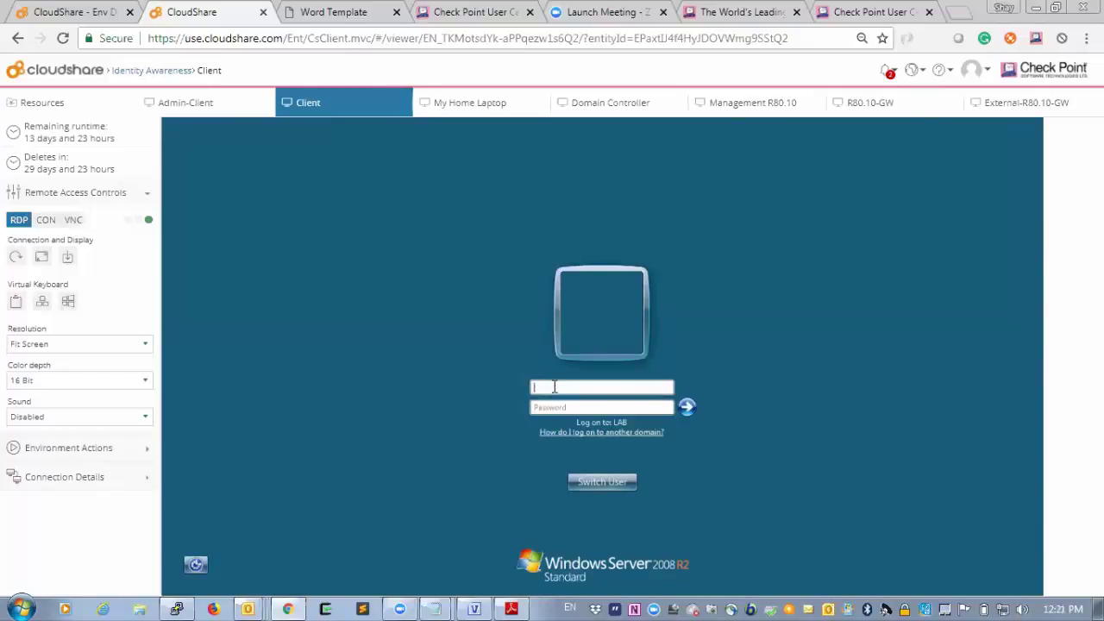
type("asmith")
key("Tab")
type("Cpwins1!")
key("Return")
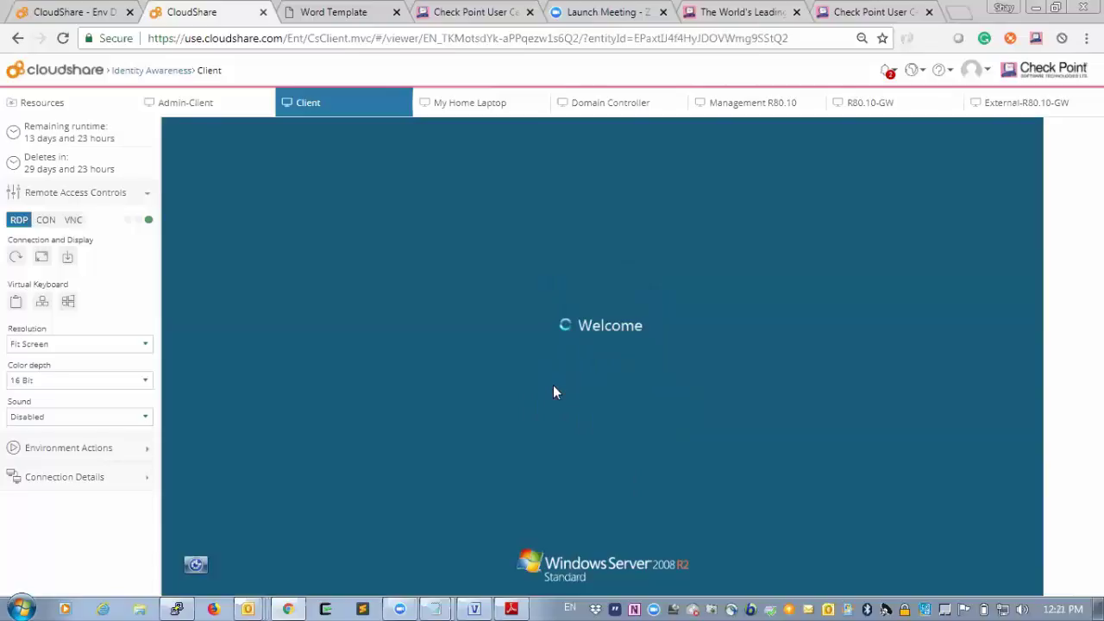
Check the cookbook PDF's Users and passwords table, then return to the Client machine's desktop.
left_click(358, 10)
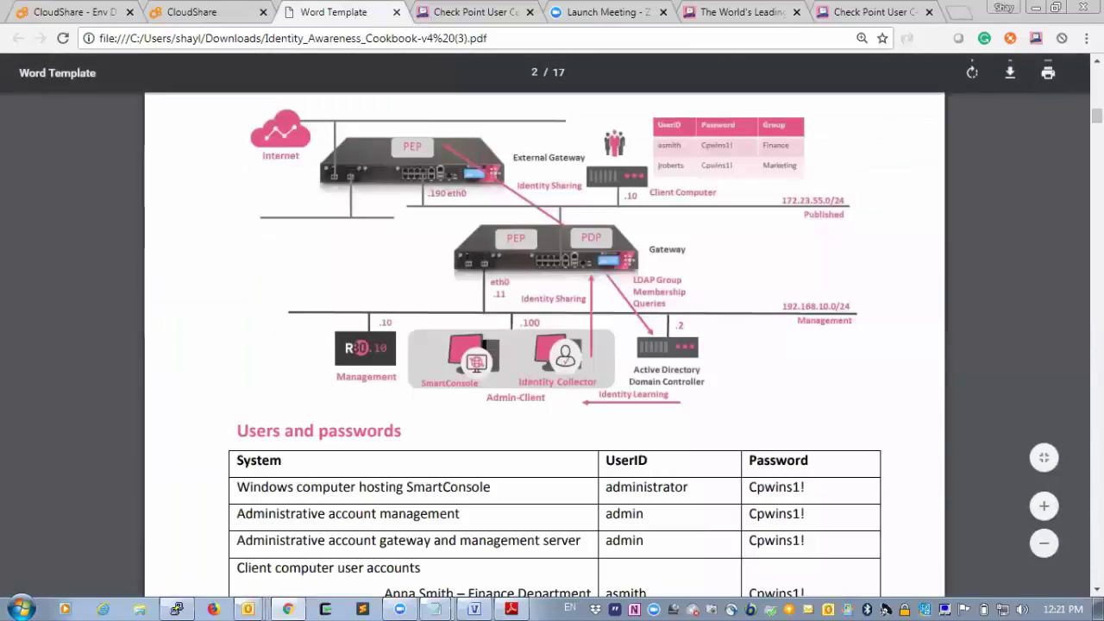
scroll(552, 345, "down", 2)
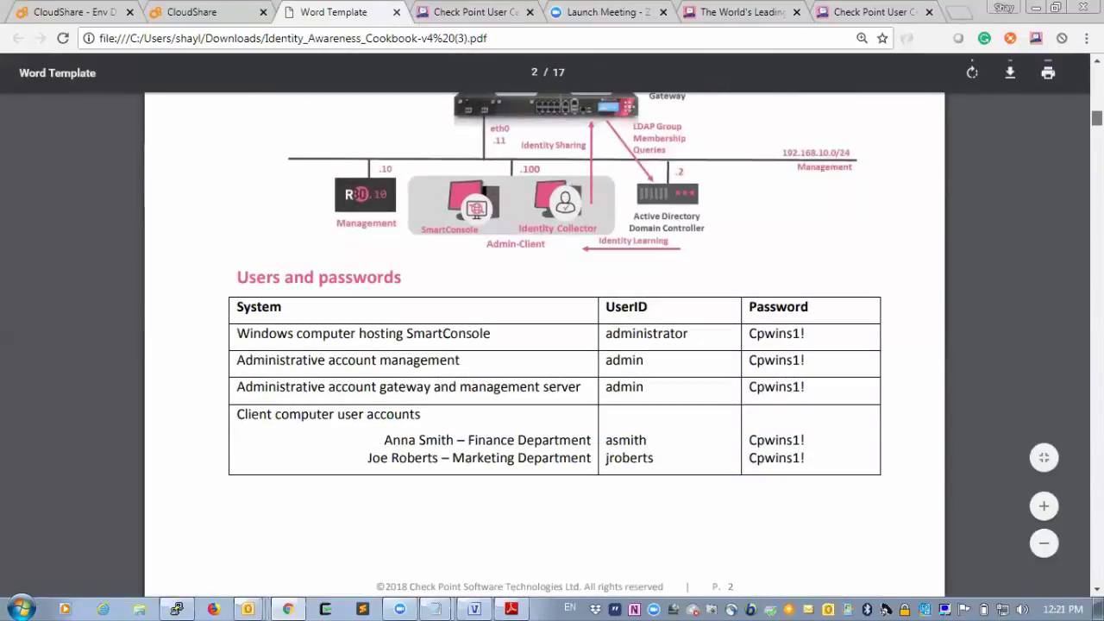
left_click(227, 12)
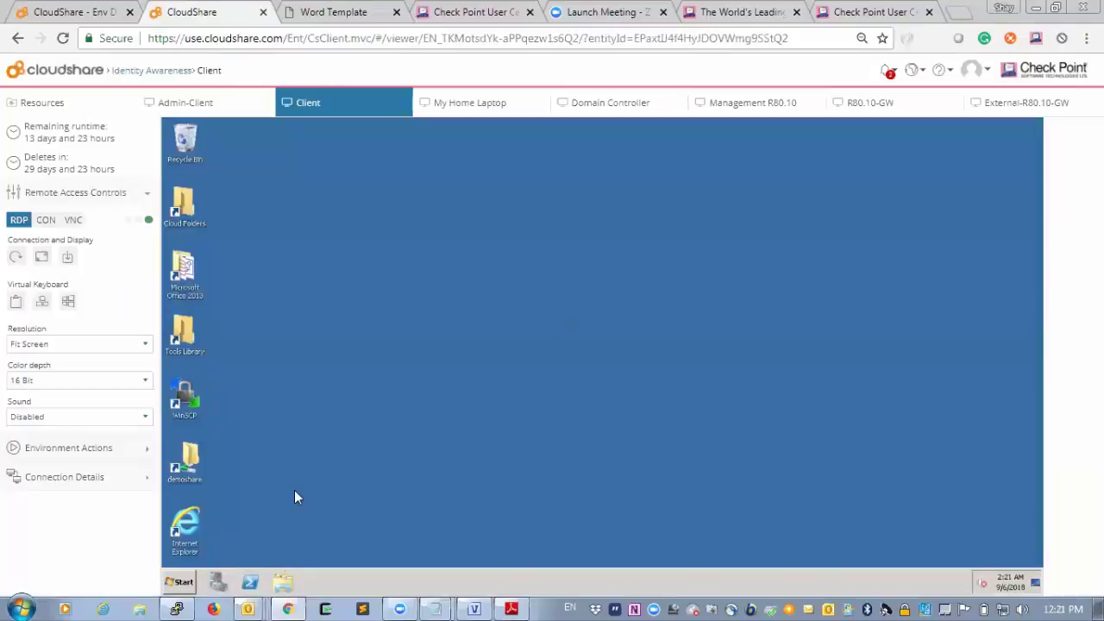
In Internet Explorer, load the Salesforce favorite, confirm Facebook shows Page Blocked, then go to Admin-Client.
double_click(184, 528)
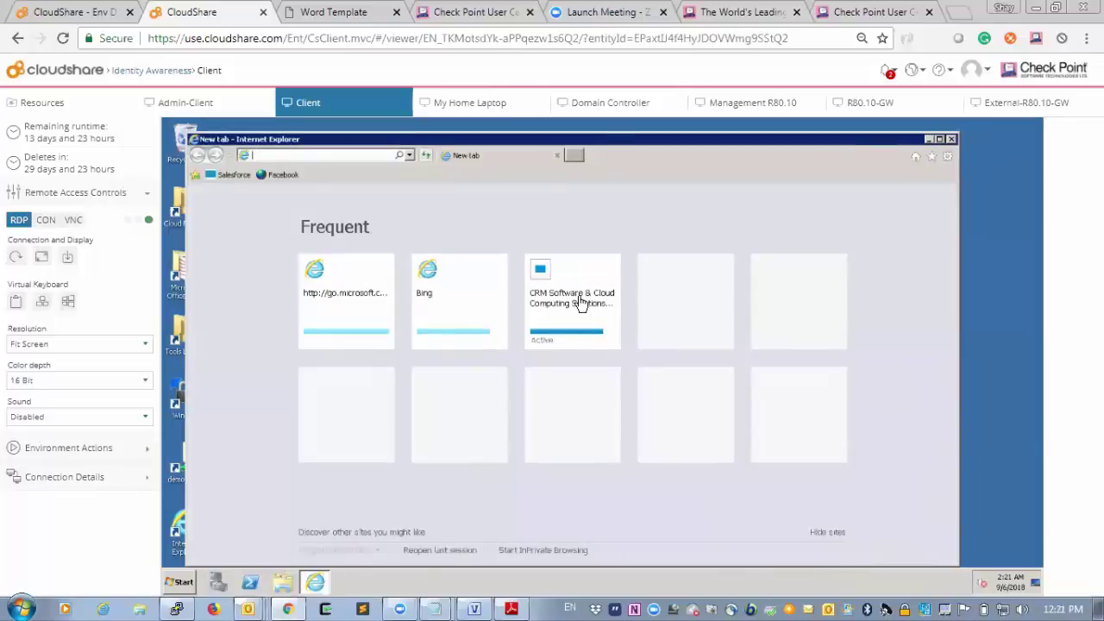
left_click(231, 177)
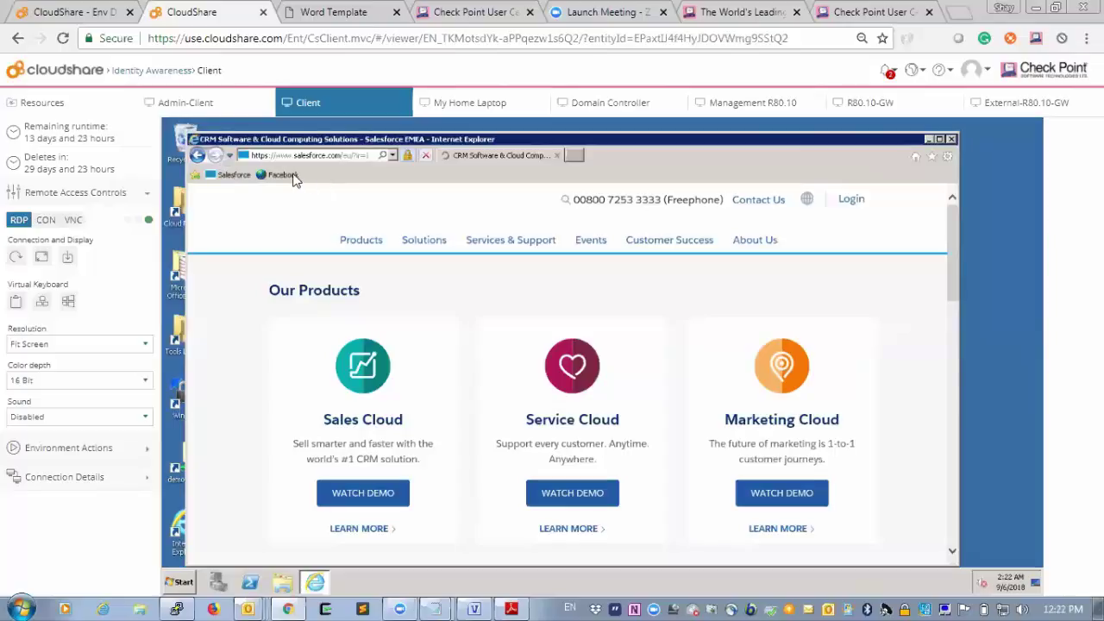
left_click(283, 175)
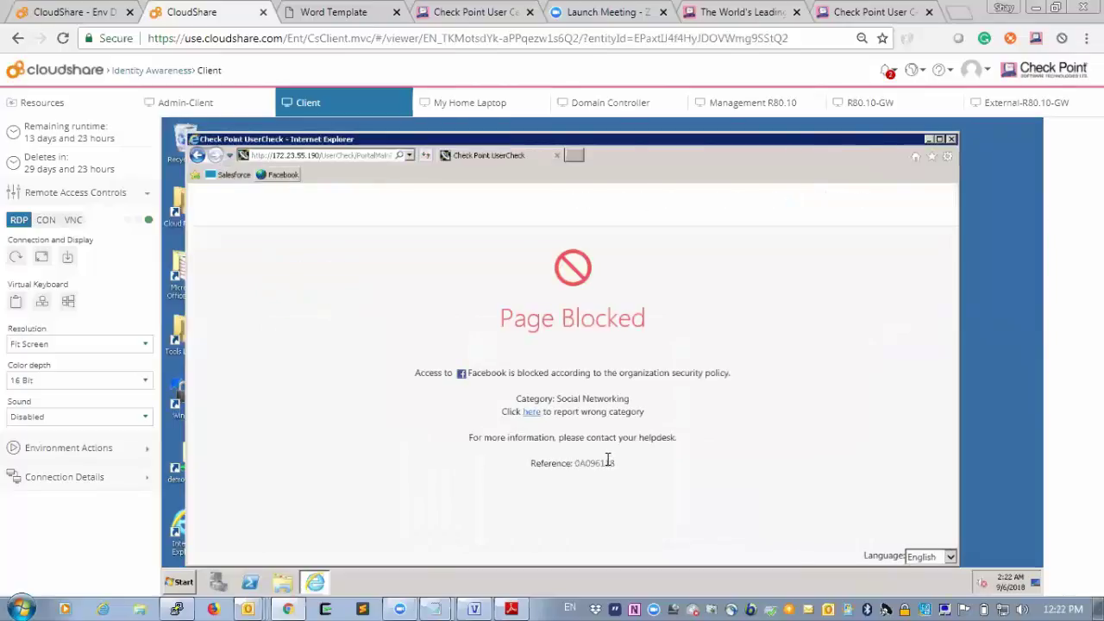
left_click(195, 102)
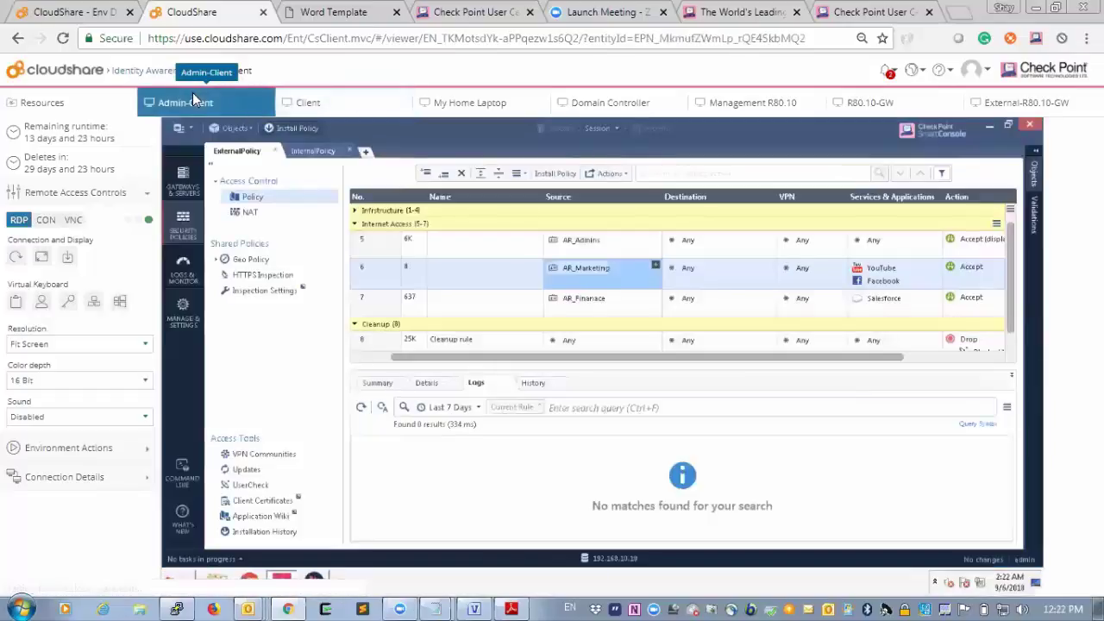
In Logs & Monitor, inspect the top Detect log's details and scroll through the Client's traffic entries.
left_click(186, 277)
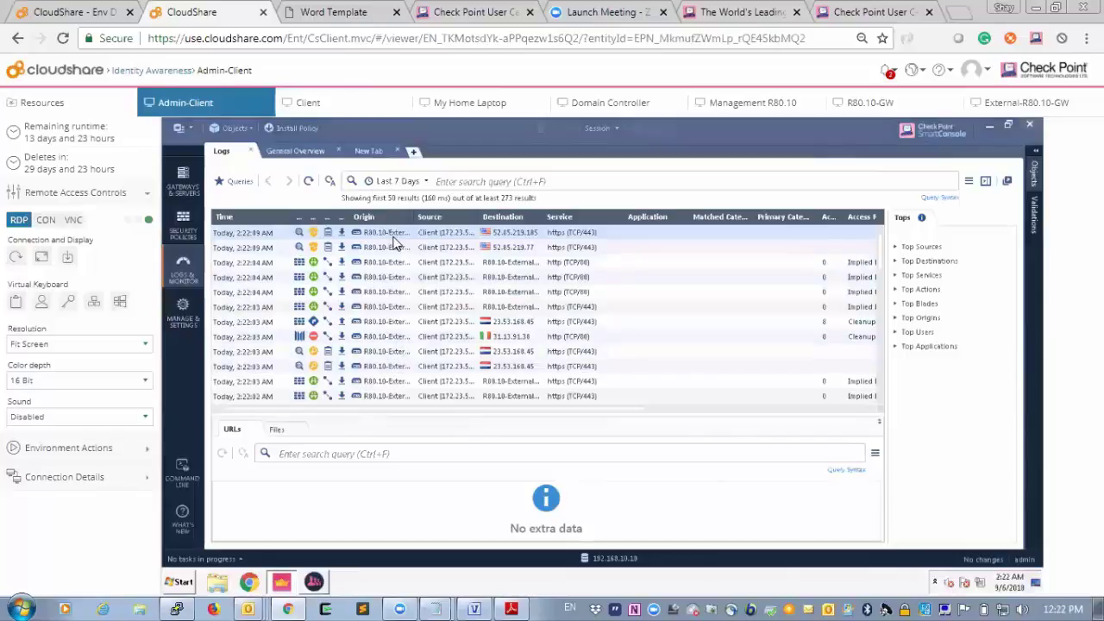
double_click(393, 241)
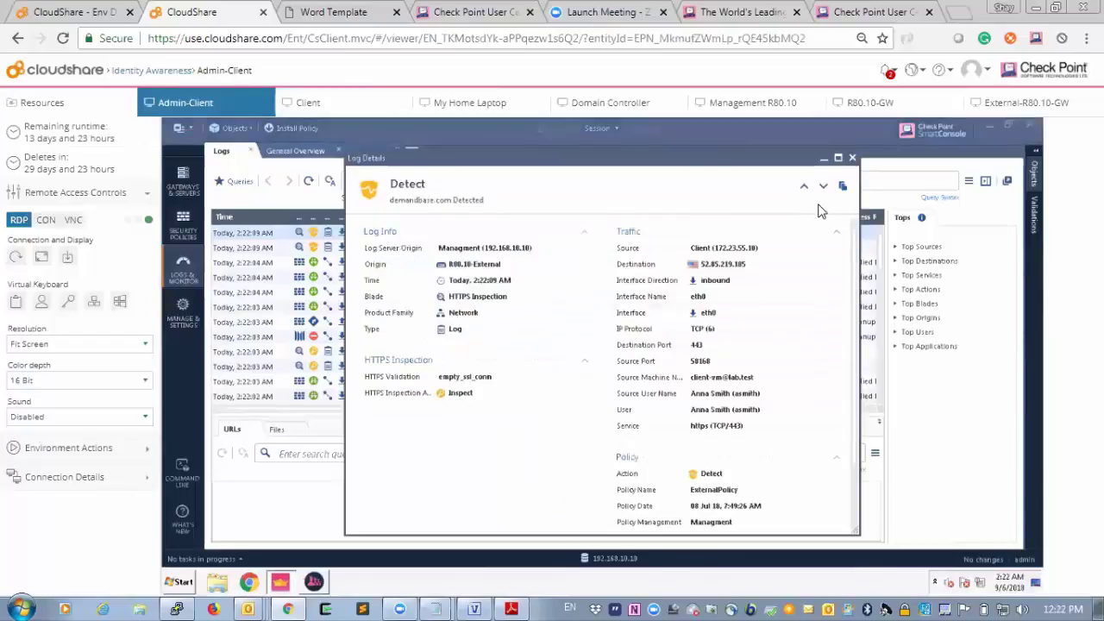
left_click(852, 160)
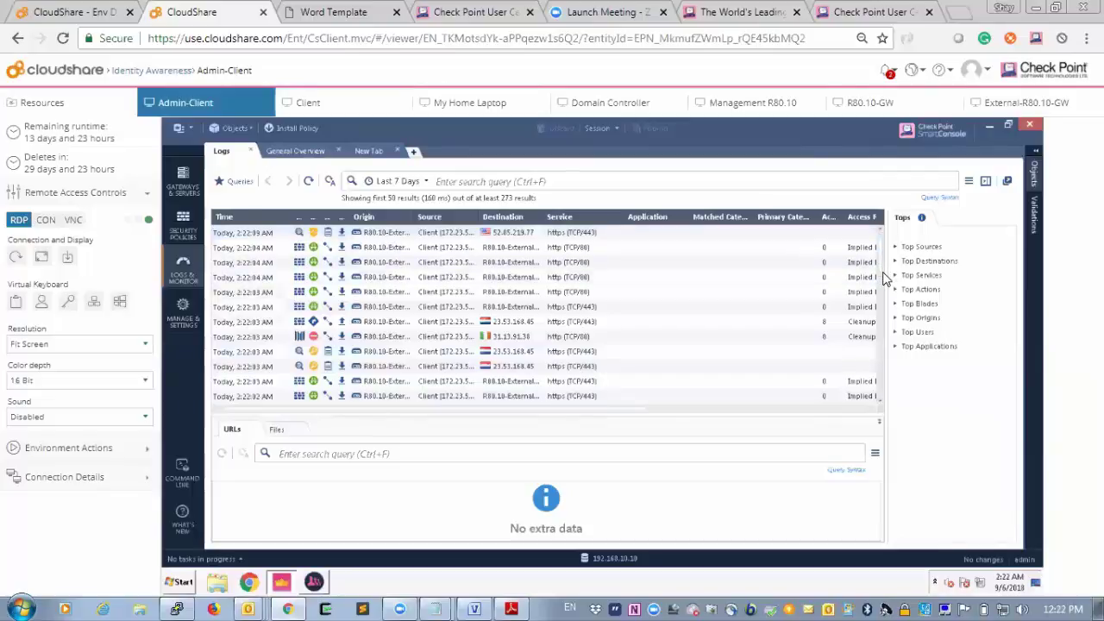
scroll(883, 271, "down", 1)
left_click_drag(883, 276, 883, 290)
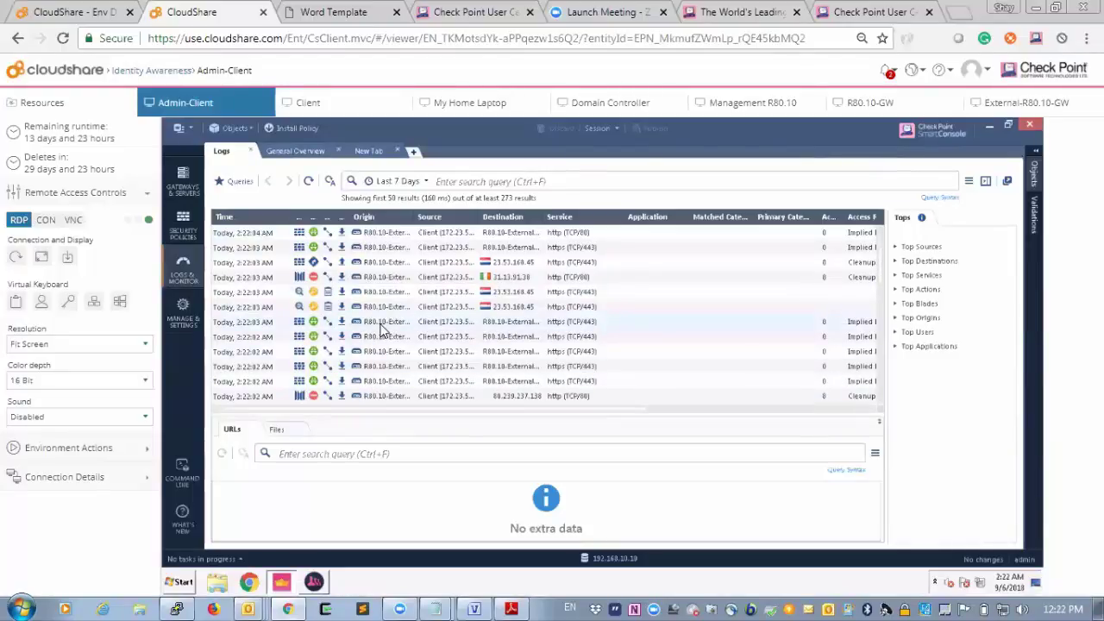
double_click(380, 324)
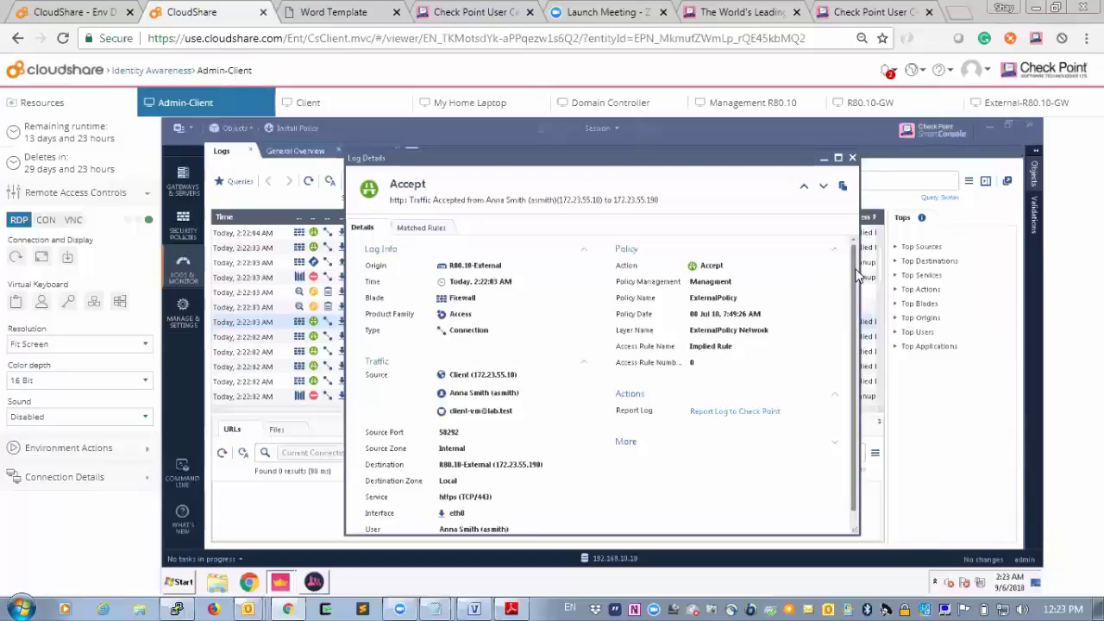
left_click(851, 159)
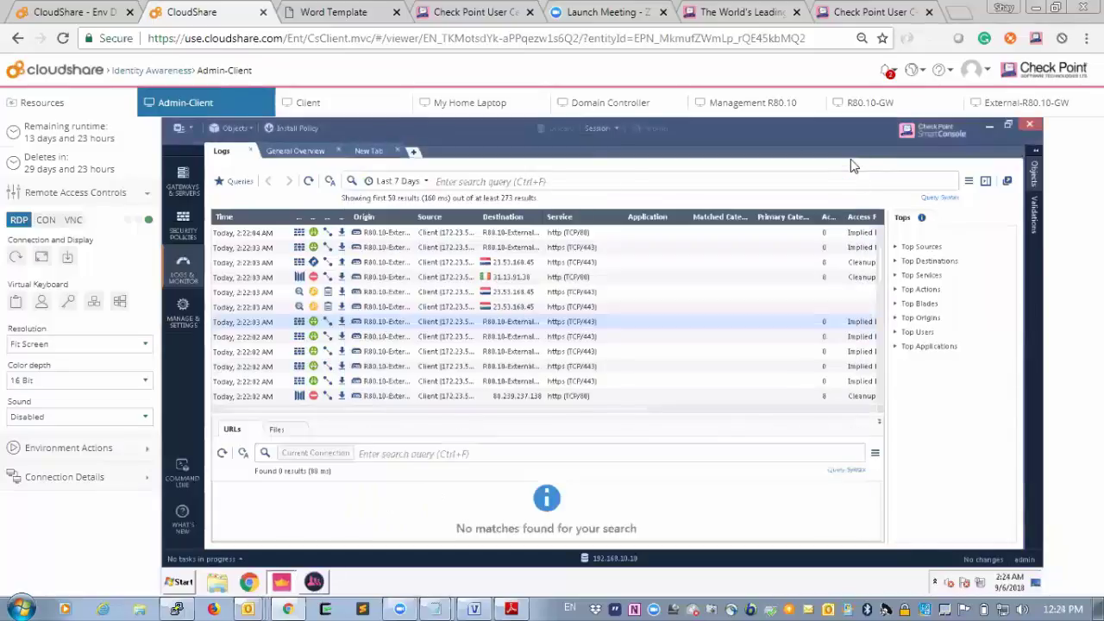
double_click(368, 307)
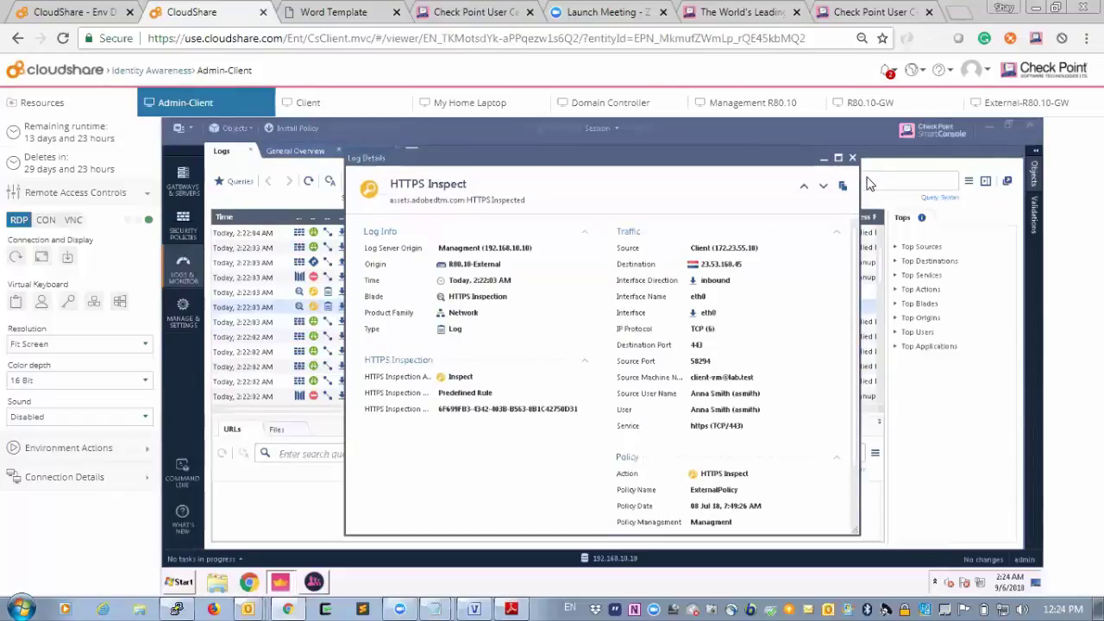
left_click(852, 158)
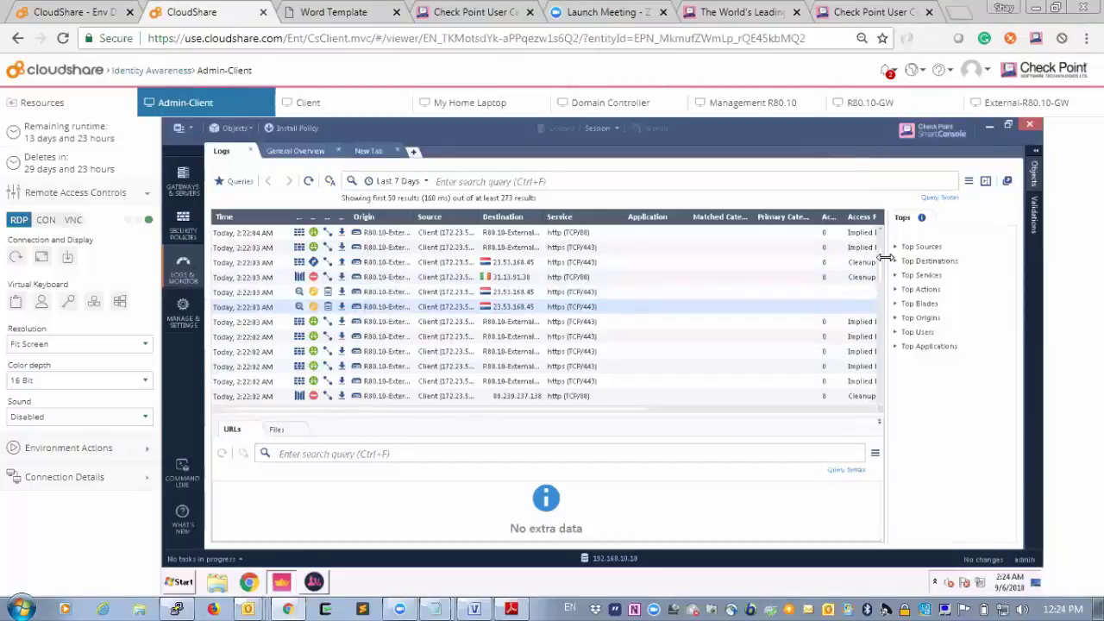
scroll(882, 263, "down", 1)
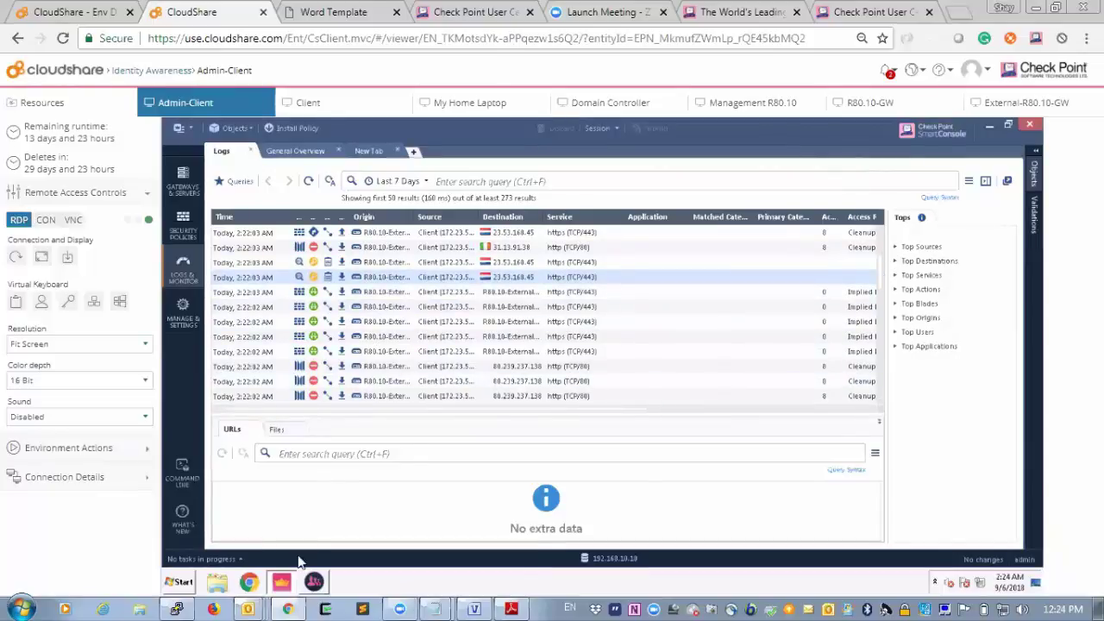
Check Identity Collector's Identity Sources for the connected dc for lab.test source, then minimize it.
left_click(282, 582)
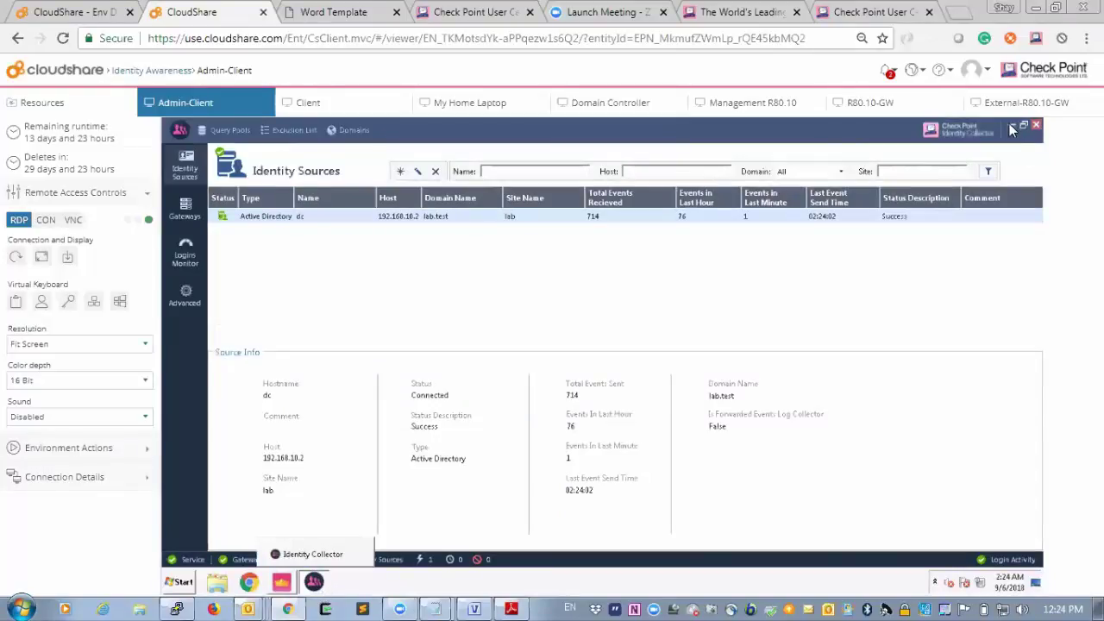
left_click(1012, 125)
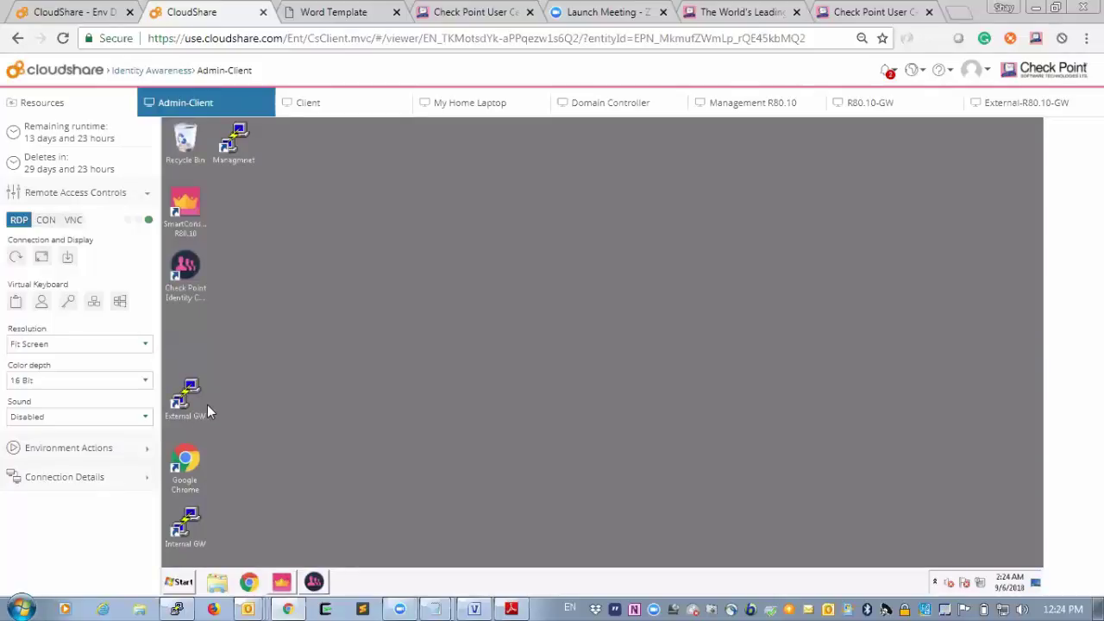
Open the External GW PuTTY session, run 'pdp m a', and scroll through the listed identity sessions.
double_click(186, 524)
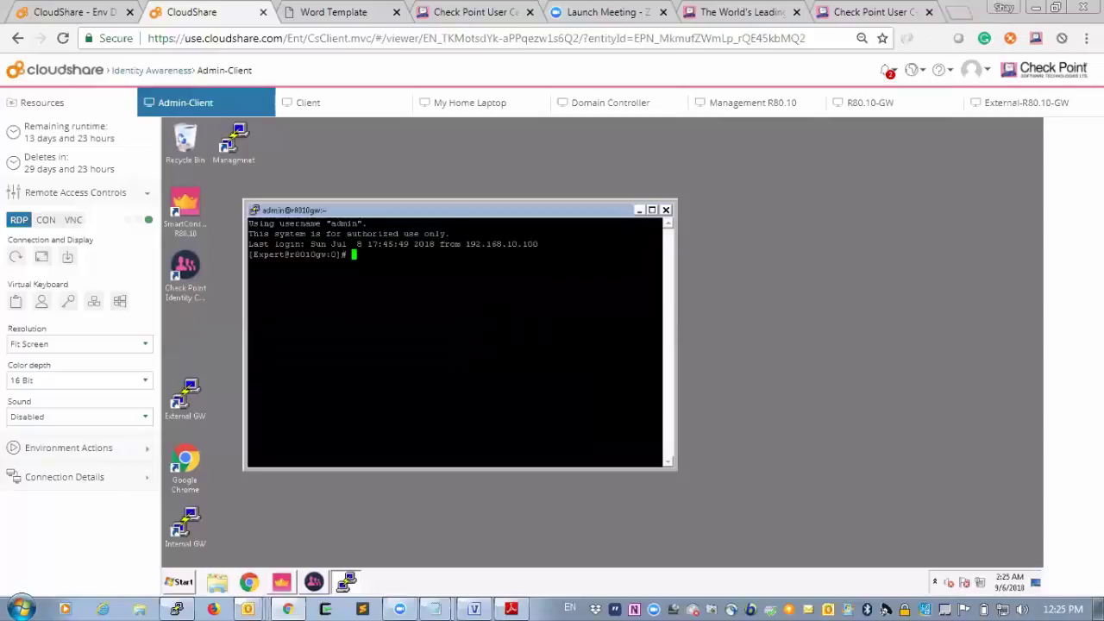
type("pdp m a")
key("Return")
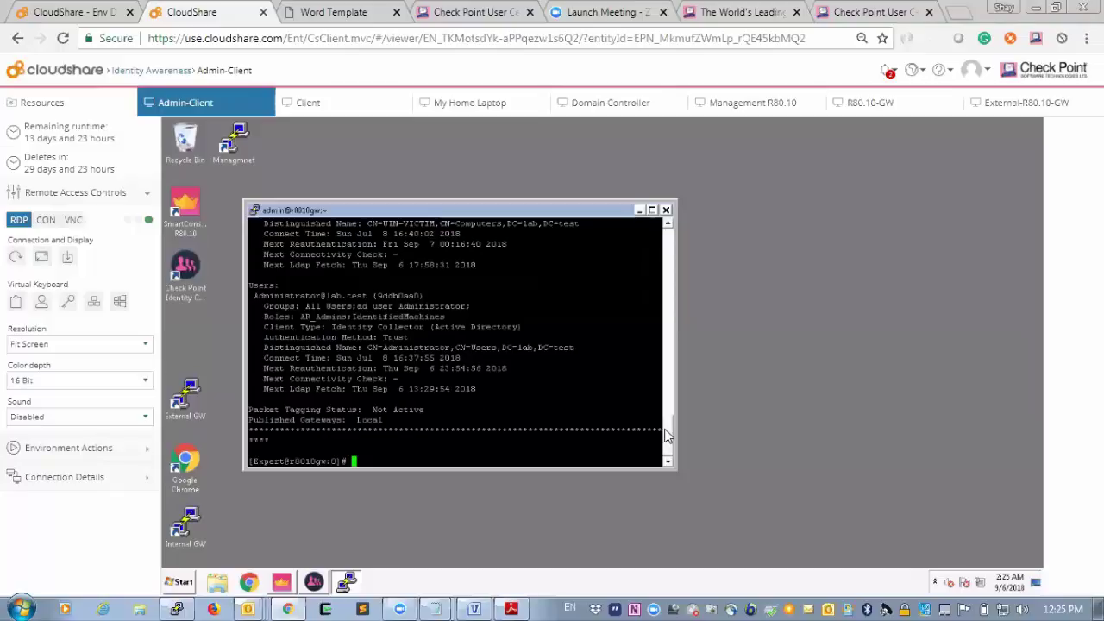
left_click_drag(666, 434, 683, 355)
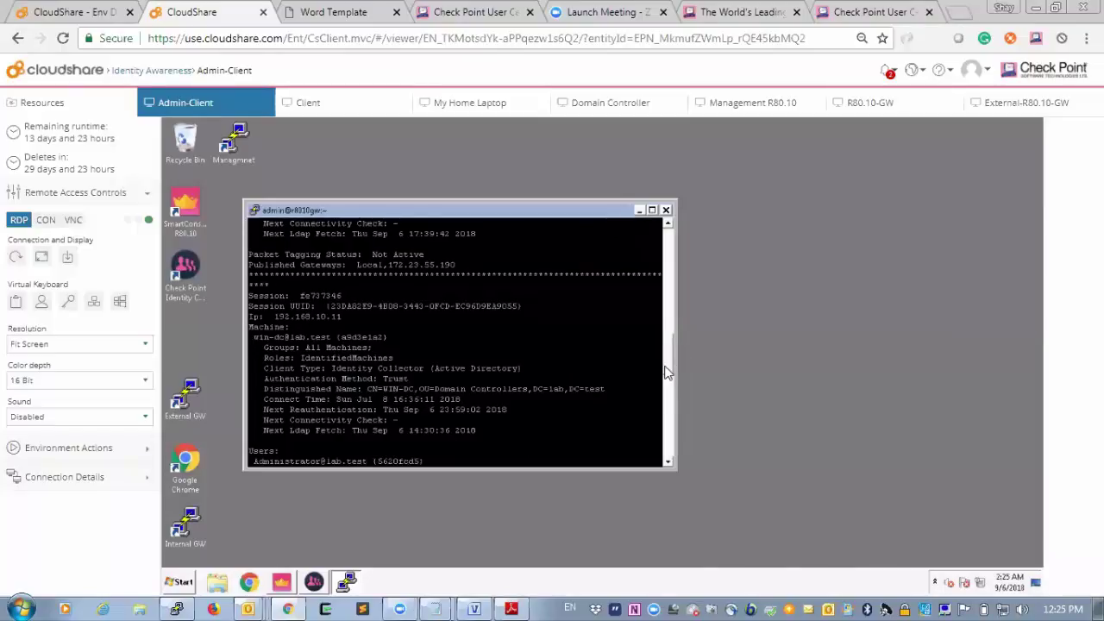
scroll(671, 362, "up", 1)
scroll(671, 362, "up", 5)
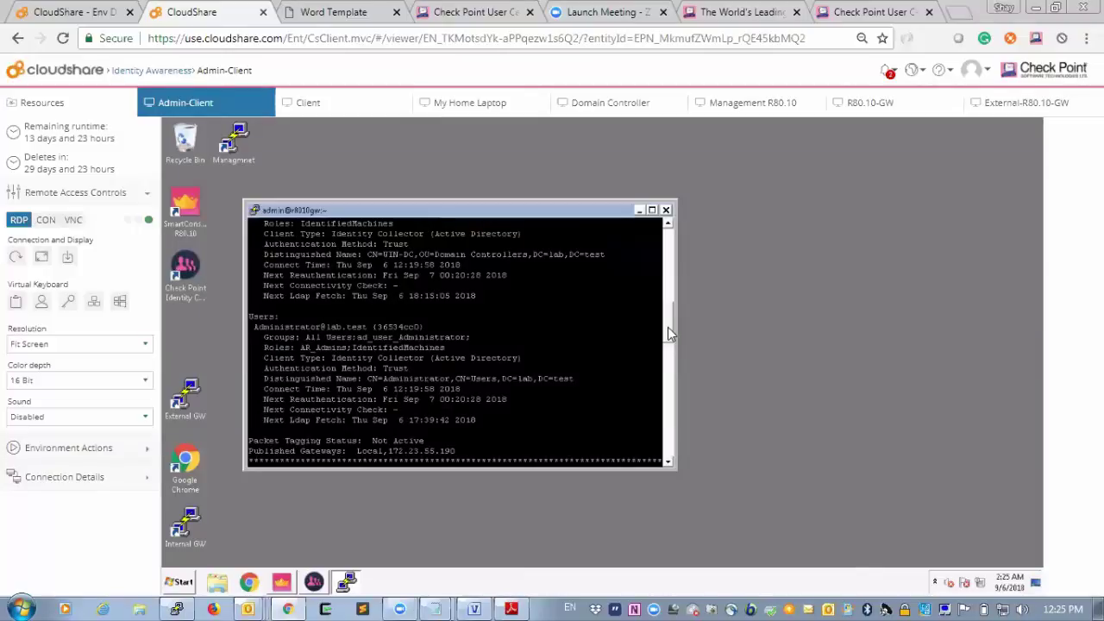
scroll(671, 335, "up", 1)
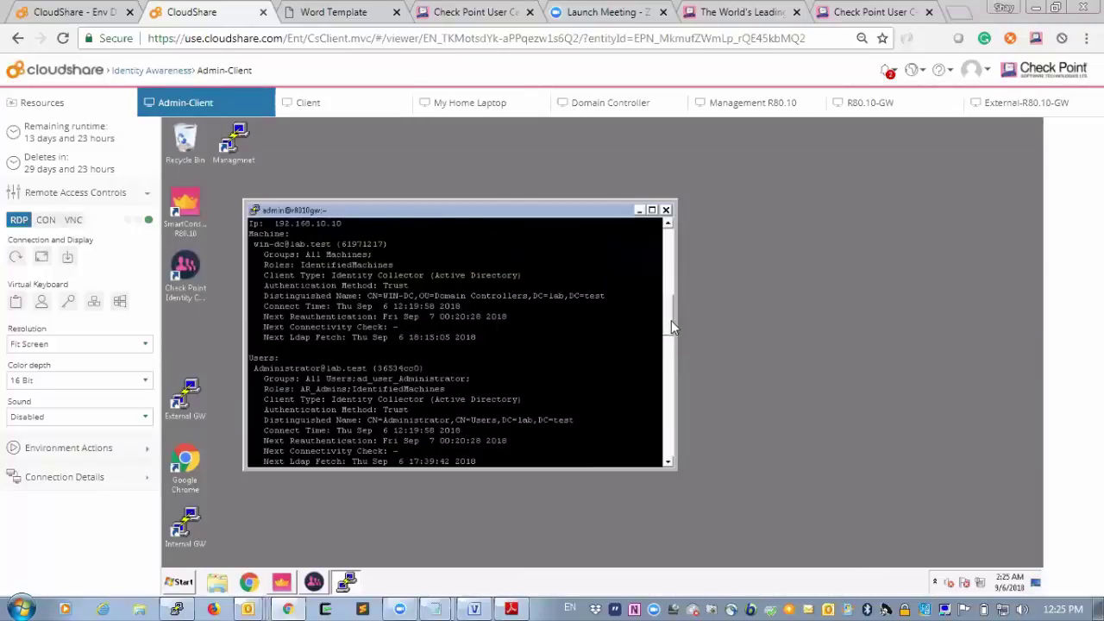
scroll(671, 332, "down", 1)
left_click_drag(671, 334, 673, 361)
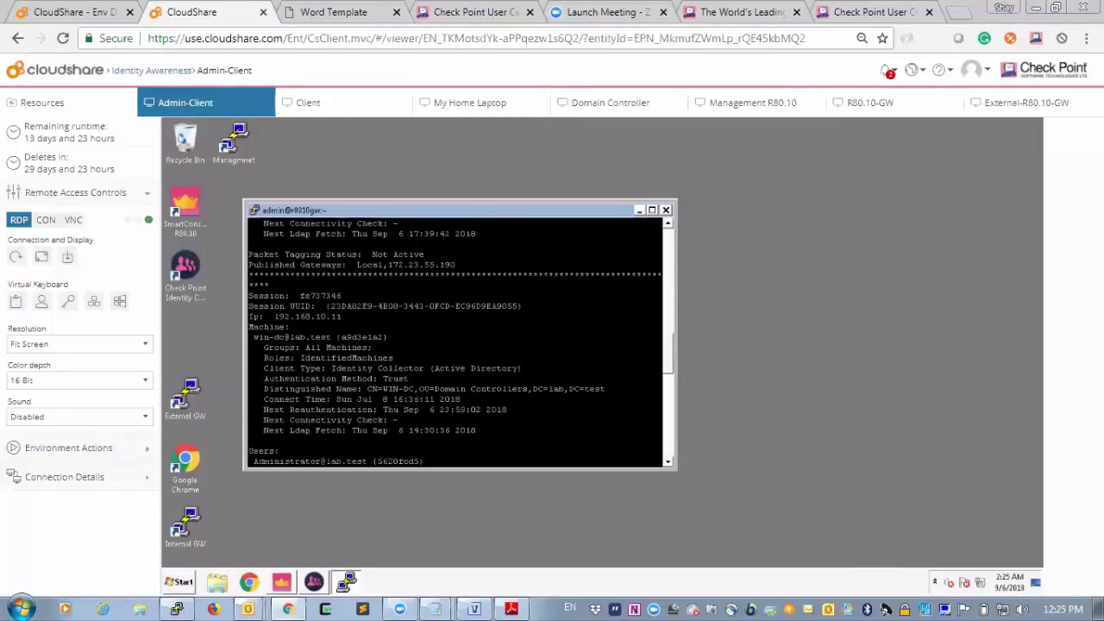
Launch cpview on the gateway and navigate to the Software-blades IDA statistics page.
key("Return")
key("Return")
key("Return")
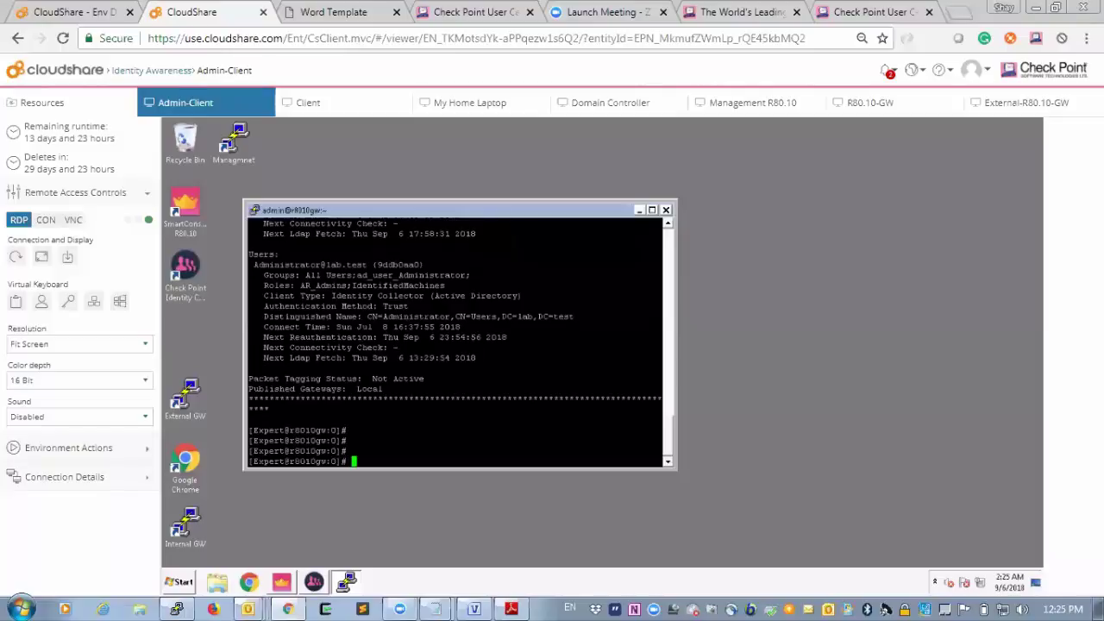
type("cpview")
key("Return")
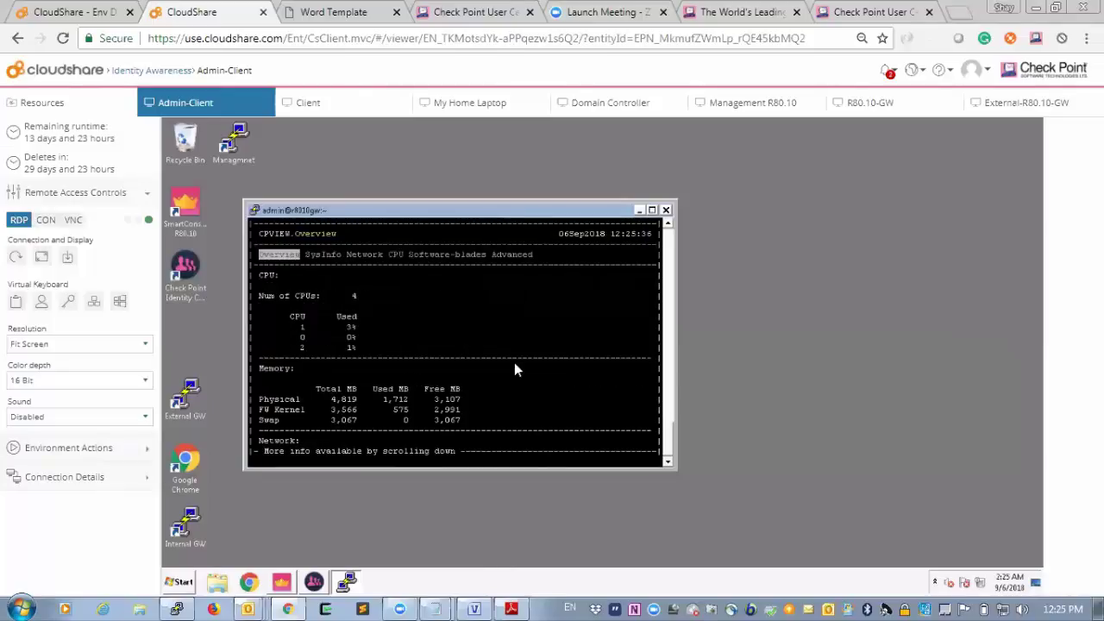
key("Right")
key("Right")
key("Right")
key("Right")
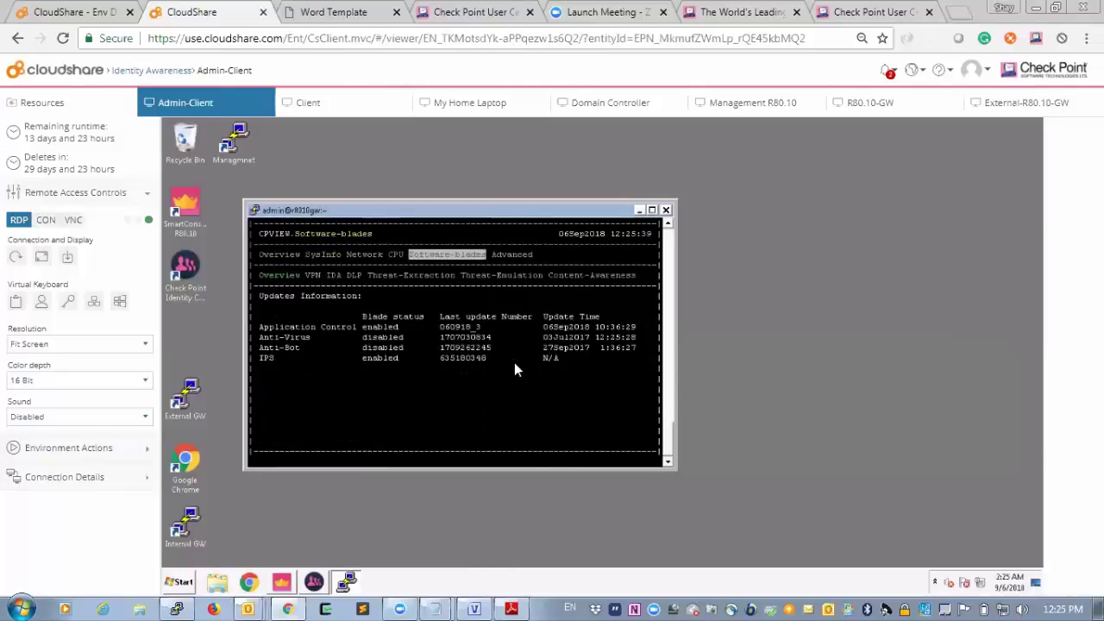
key("Down")
key("Right")
key("Right")
key("Right")
key("Right")
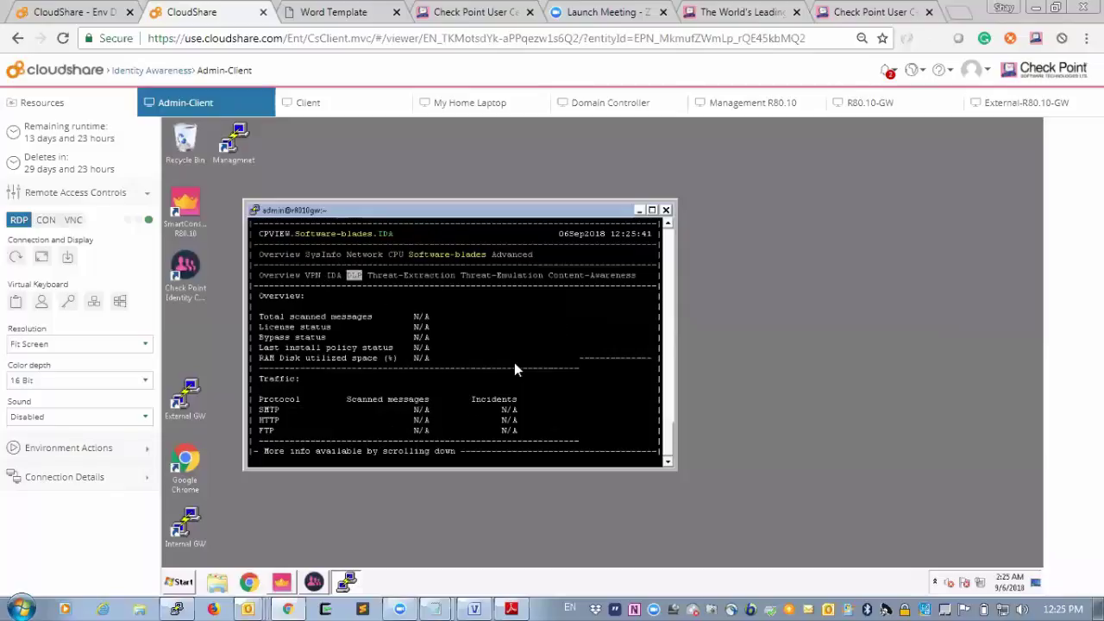
key("Left")
key("Left")
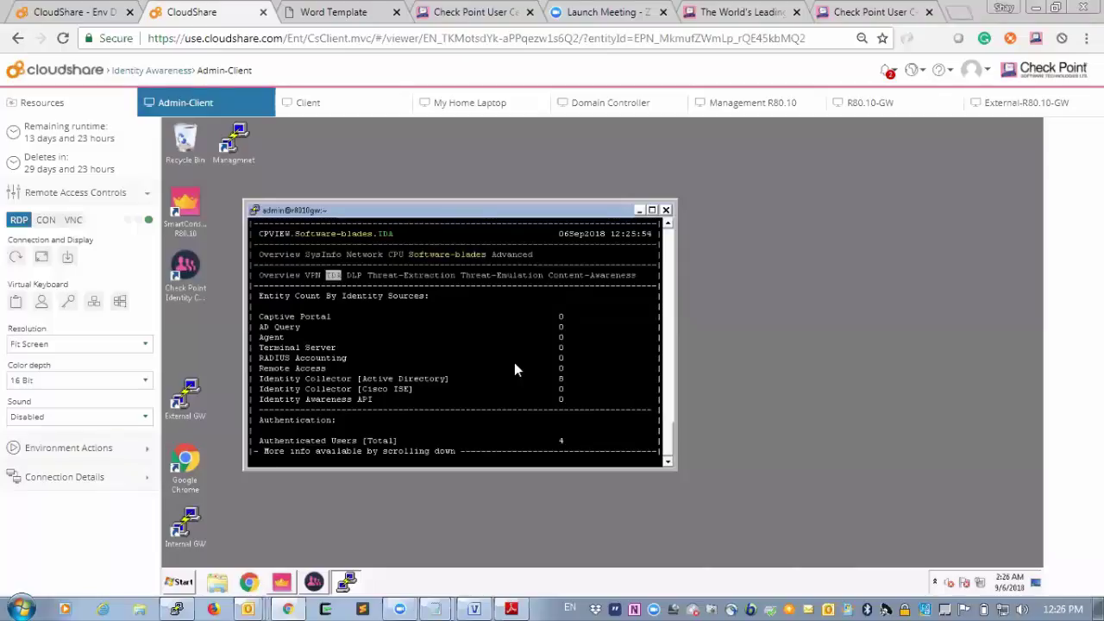
Scroll through the authentication, login, LDAP, PEP and PDP session figures, then quit cpview.
key("Down")
key("Down")
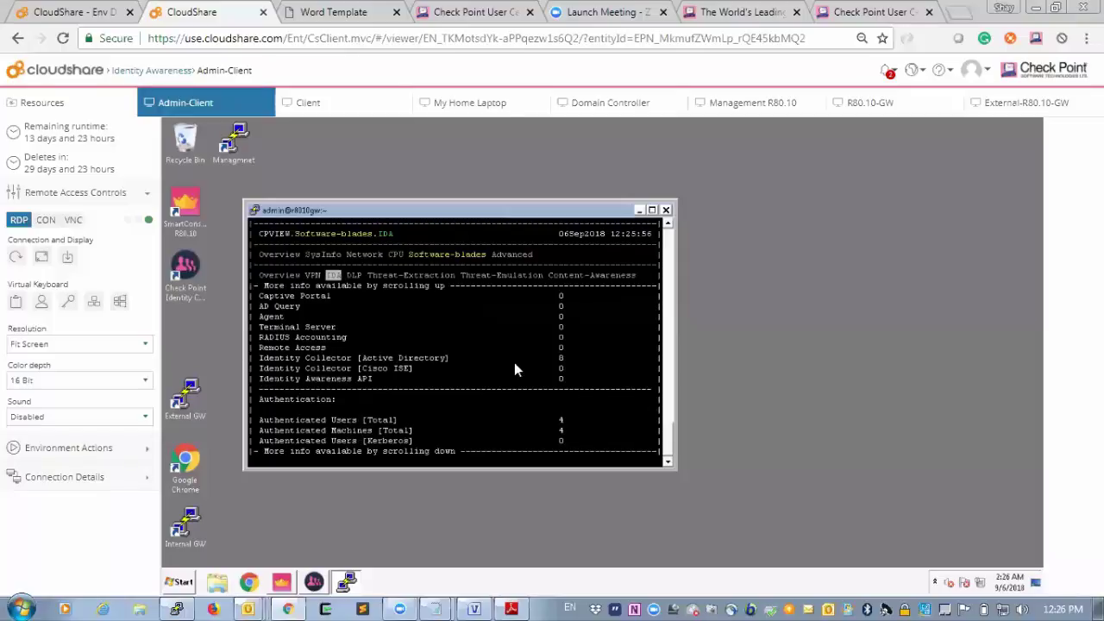
key("Down")
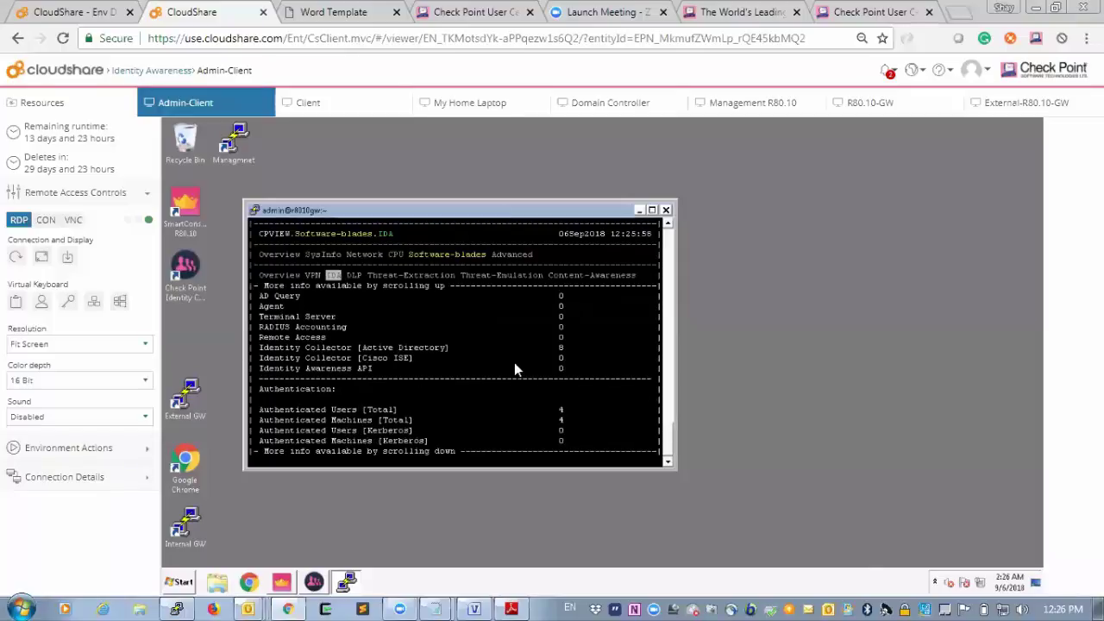
key("Up")
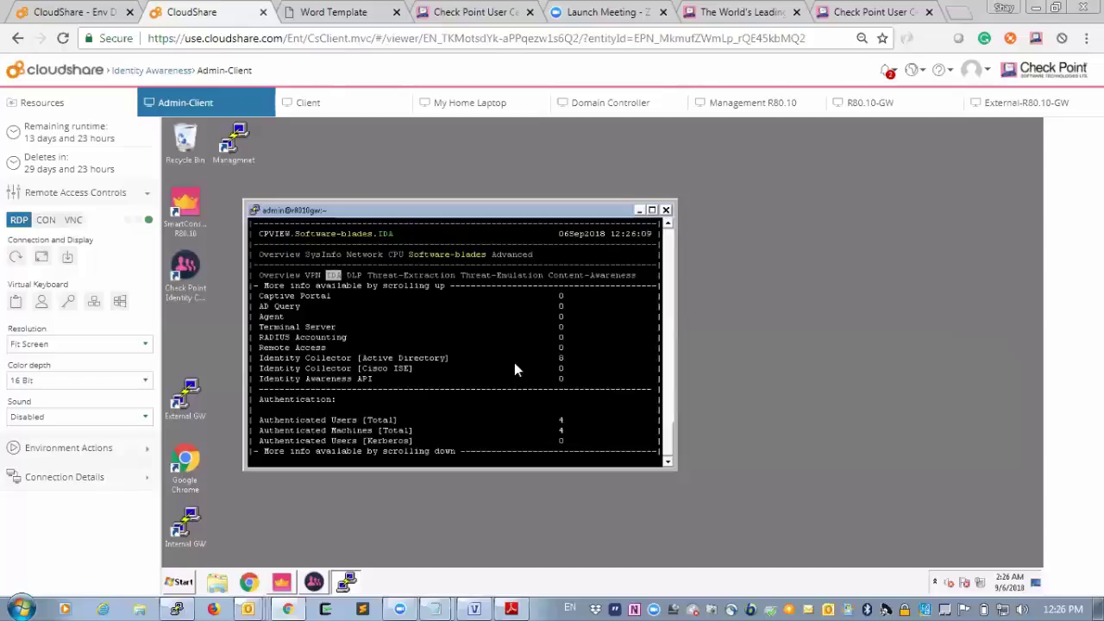
key("Down")
key("Down")
key("Down")
key("Down")
key("Down")
key("Down")
key("Down")
key("Down")
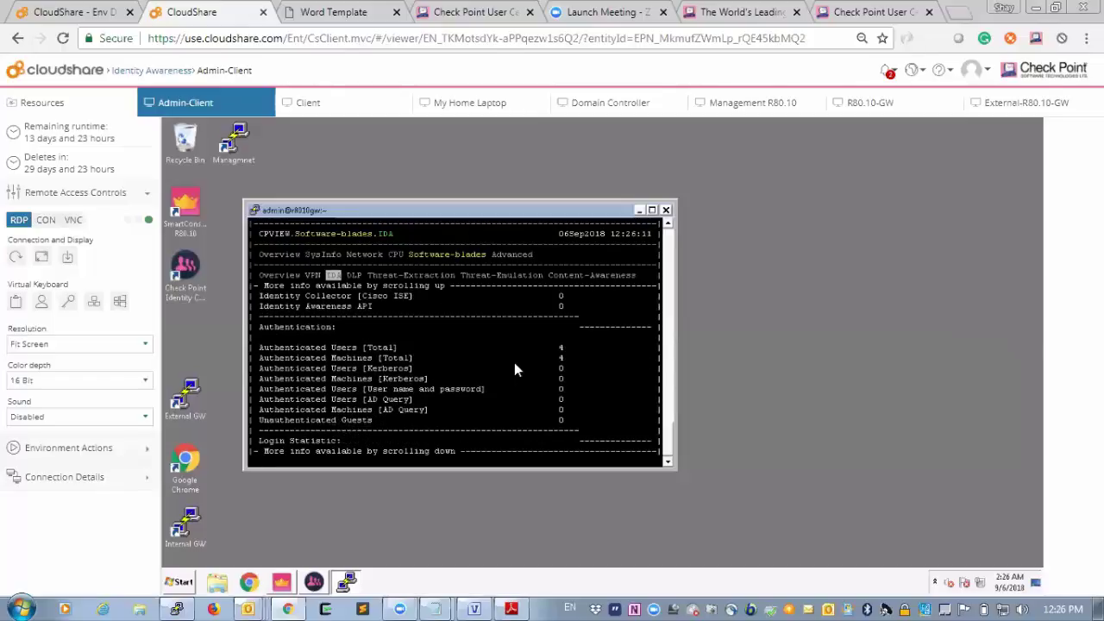
key("Down")
key("Down")
key("Down")
key("Down")
key("Down")
key("Down")
key("Down")
key("Down")
key("Down")
key("Down")
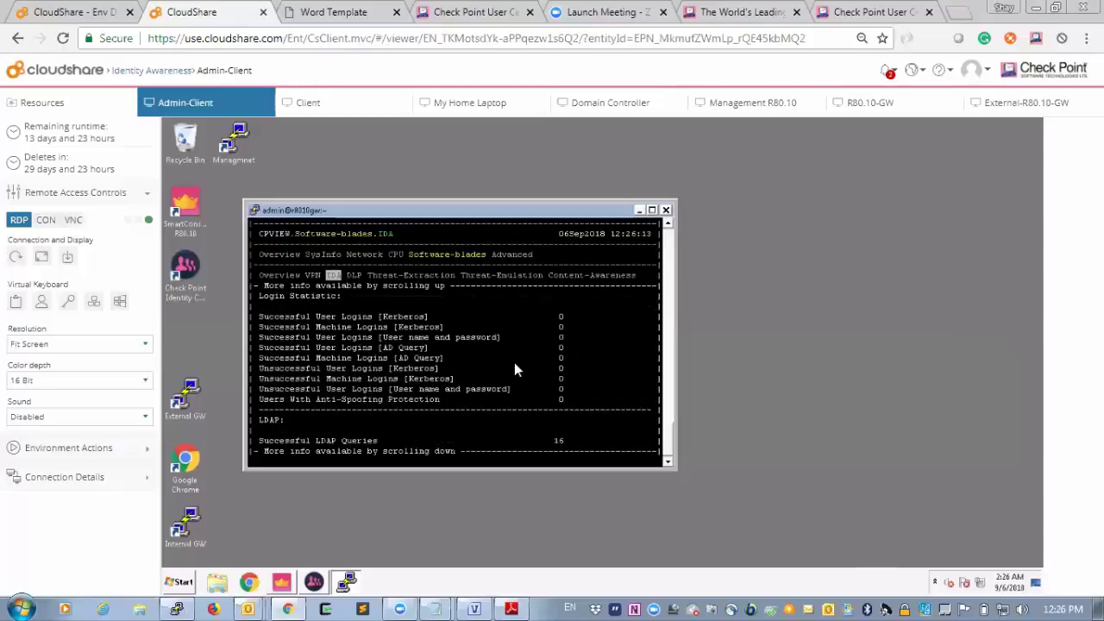
key("Down")
key("Down")
key("Down")
key("Down")
key("Down")
key("Down")
key("Down")
key("Down")
key("Down")
key("Down")
key("Down")
key("Down")
key("Down")
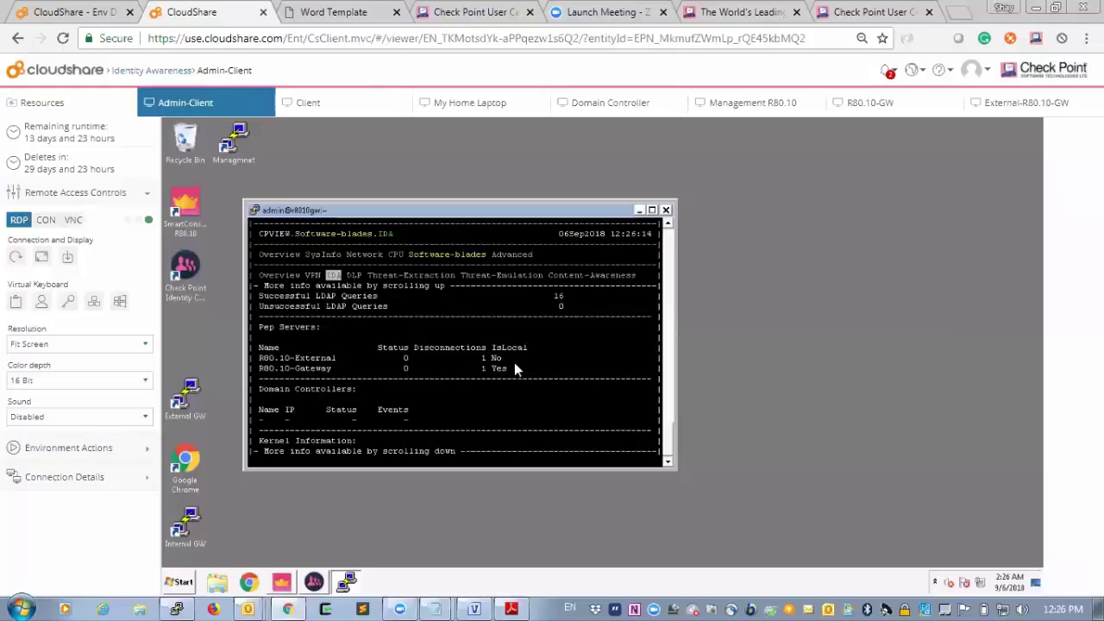
key("Down")
key("Down")
key("Down")
key("Down")
key("Down")
key("Down")
key("Down")
key("Down")
key("Down")
key("Down")
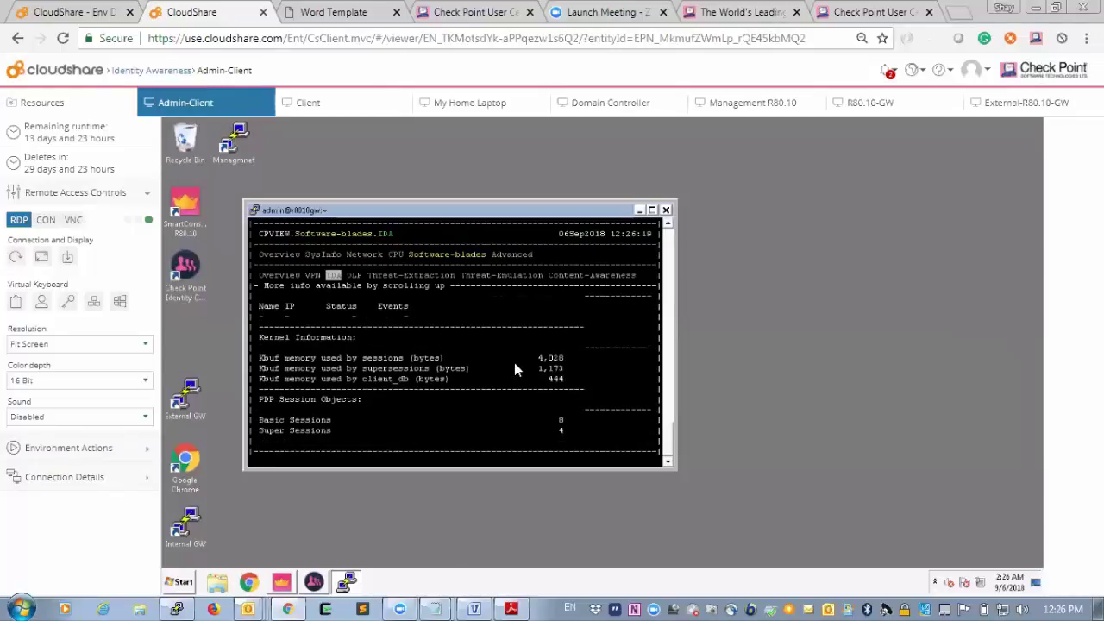
key("q")
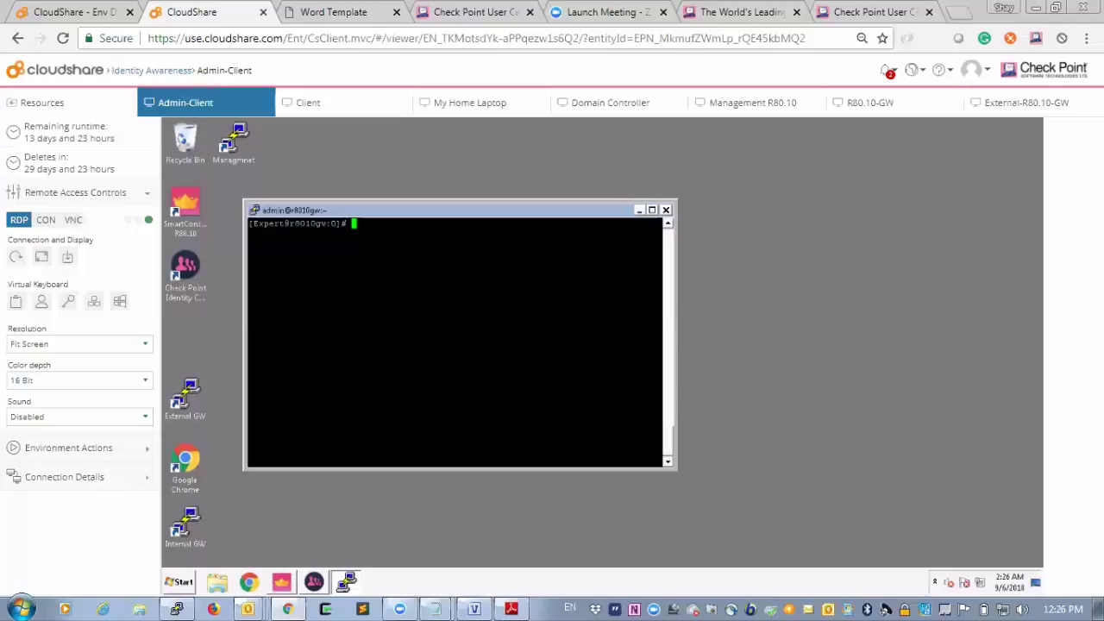
Log the current user off the client virtual machine.
left_click(283, 583)
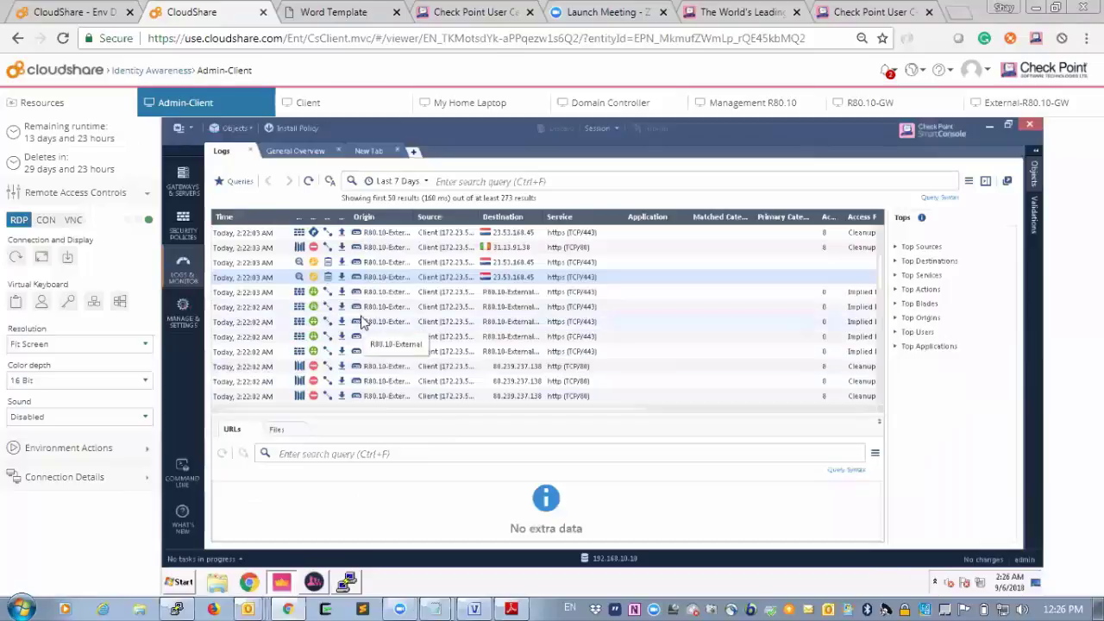
left_click(362, 104)
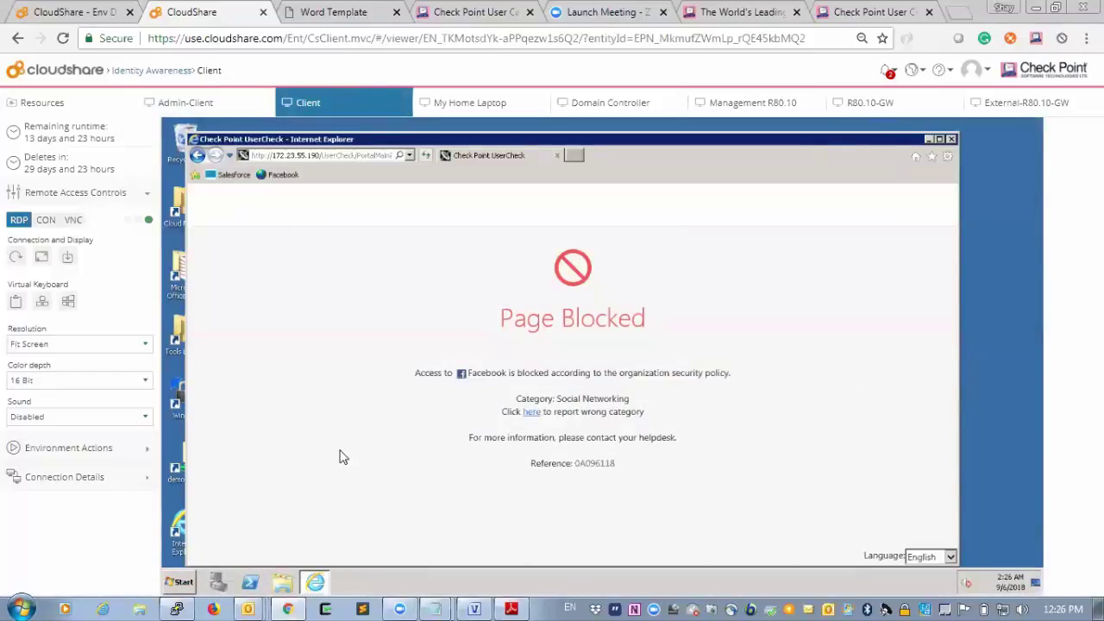
left_click(181, 582)
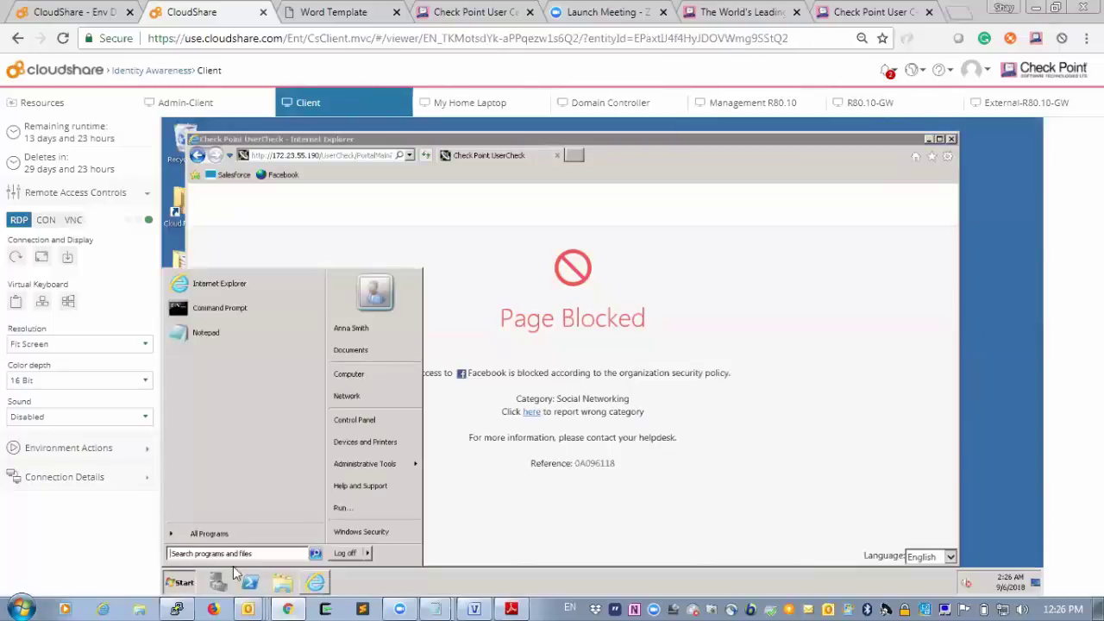
left_click(344, 553)
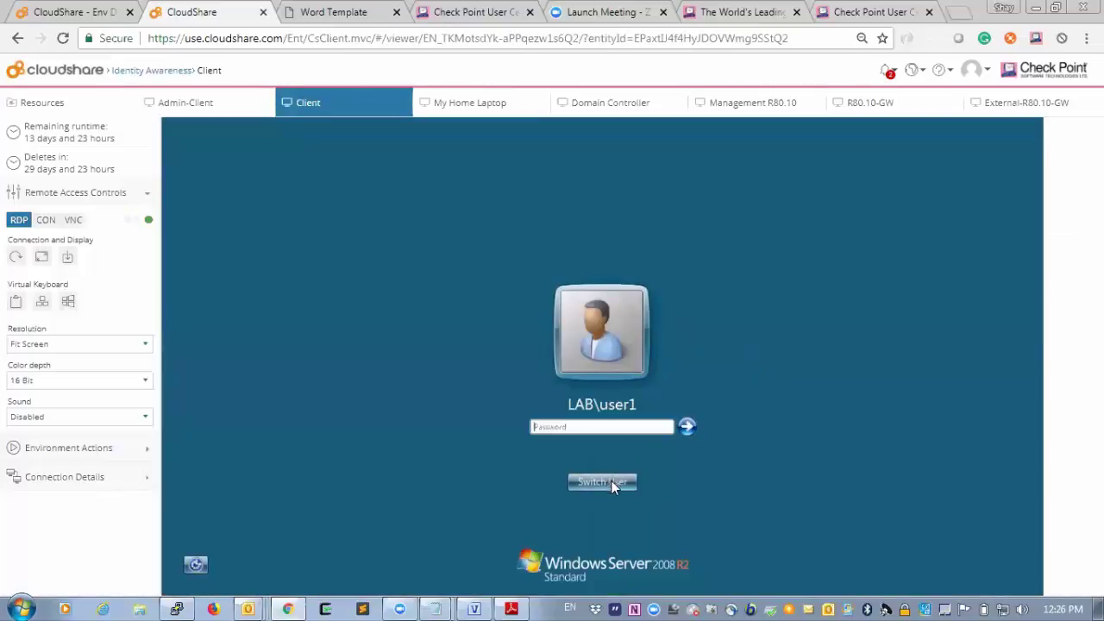
Sign in to the client as the Marketing Department user, entering their user name and password from the guide.
left_click(608, 487)
left_click(669, 388)
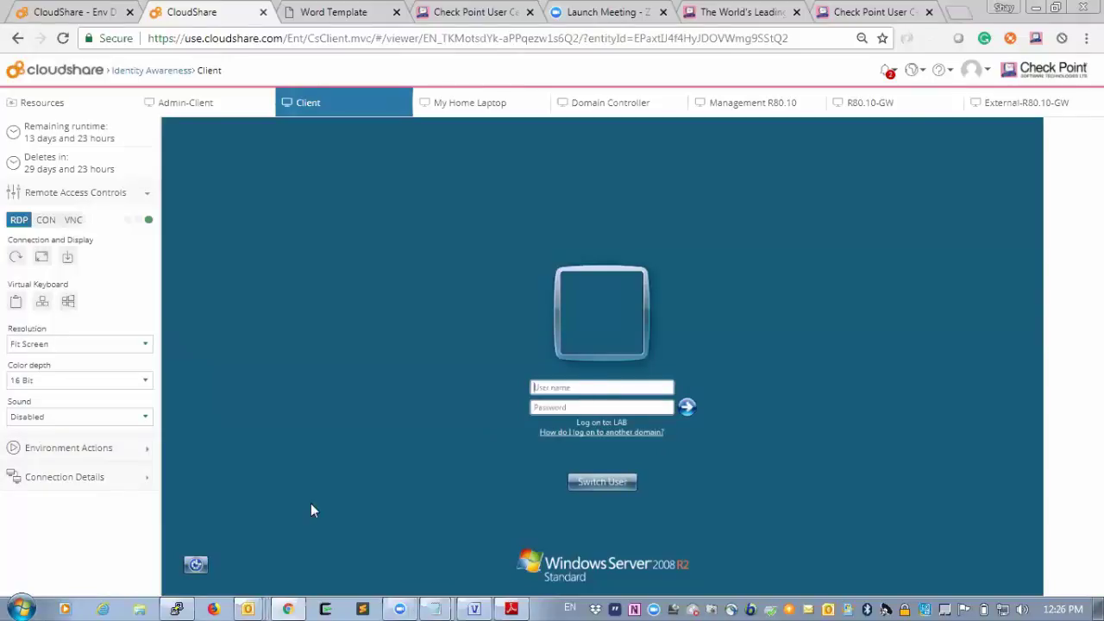
left_click(327, 12)
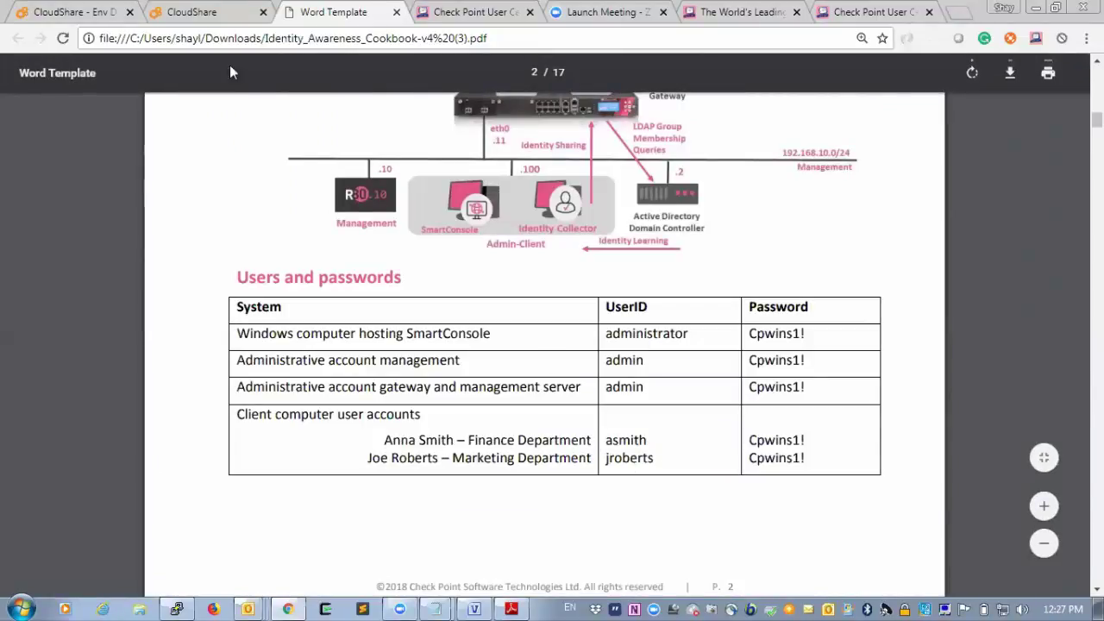
left_click(216, 19)
type("jroberts")
key("Tab")
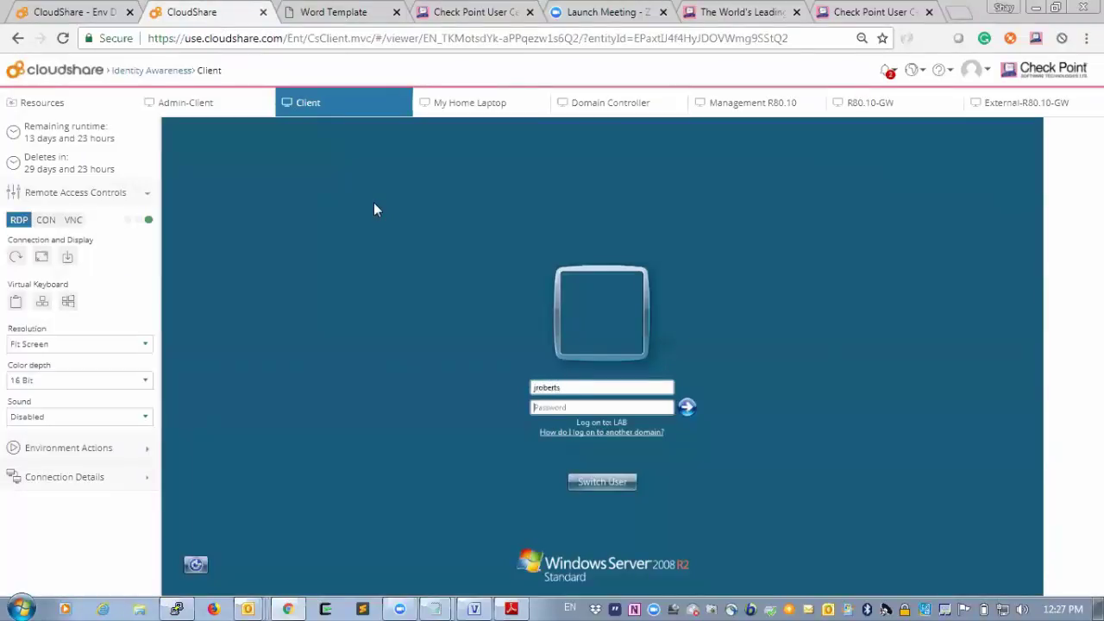
type("Cpwins1!")
key("Return")
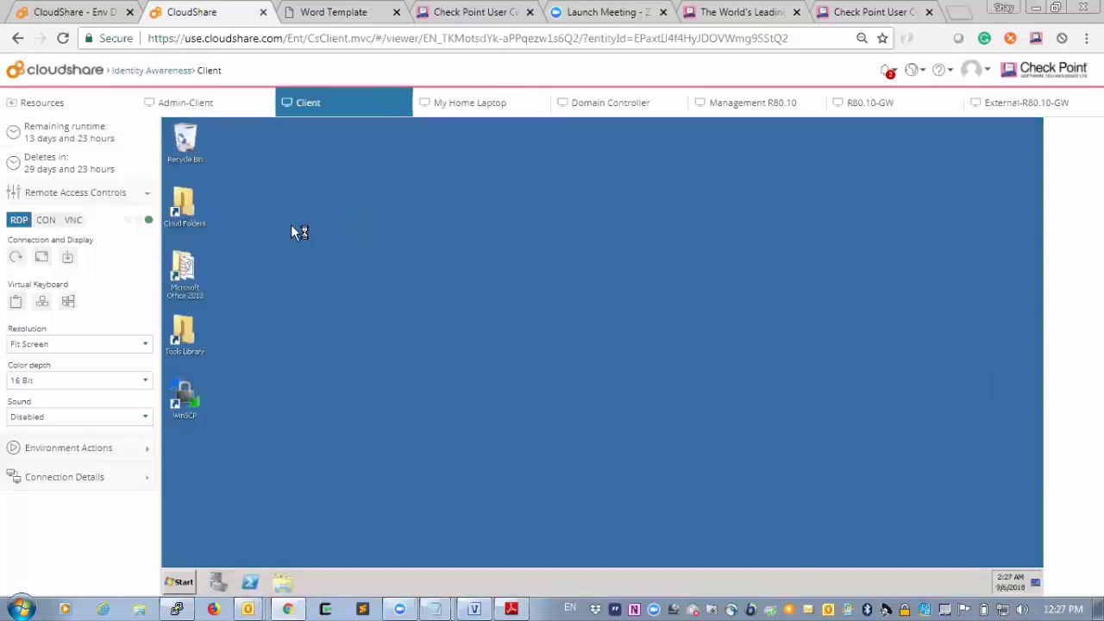
Filter the admin client's SmartConsole logs to blade:"Identity Awareness" and dismiss the mail and reminder popups.
left_click(202, 104)
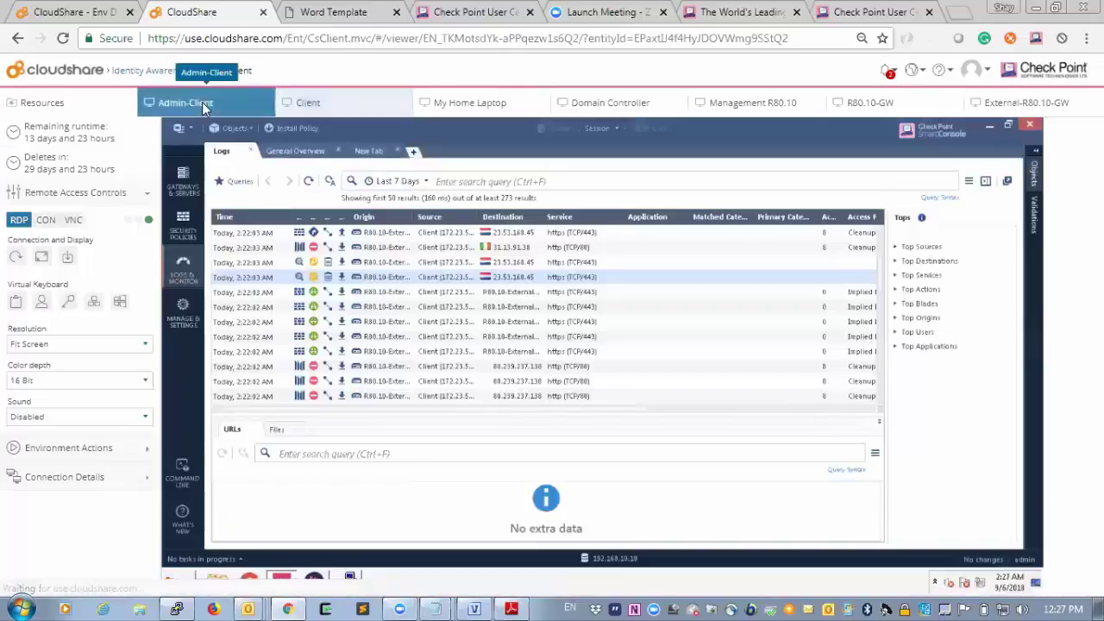
left_click(523, 181)
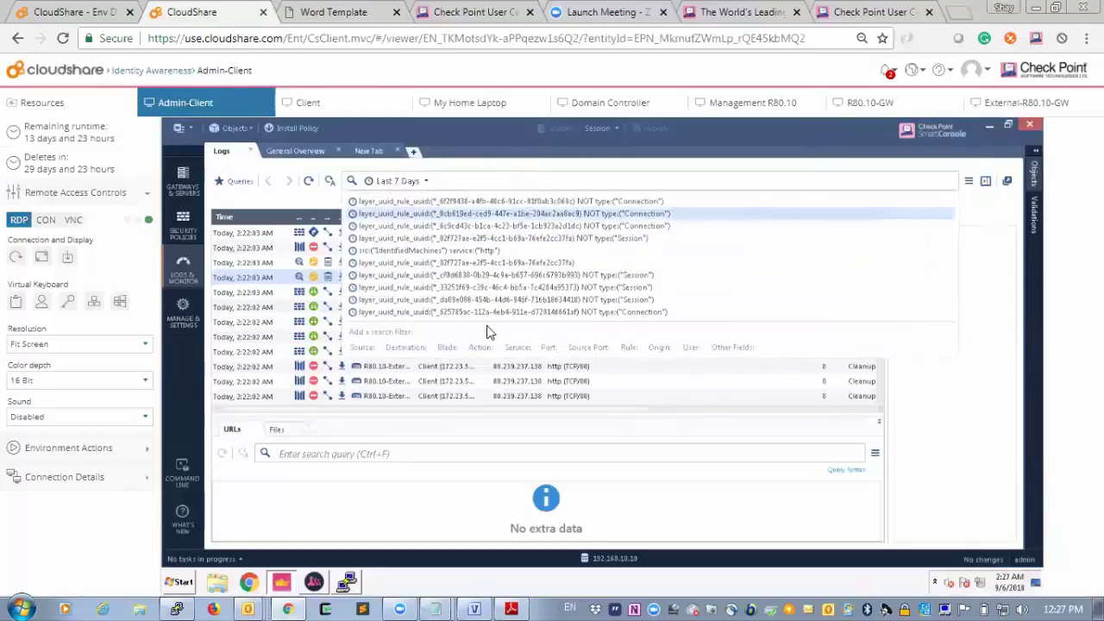
left_click(447, 347)
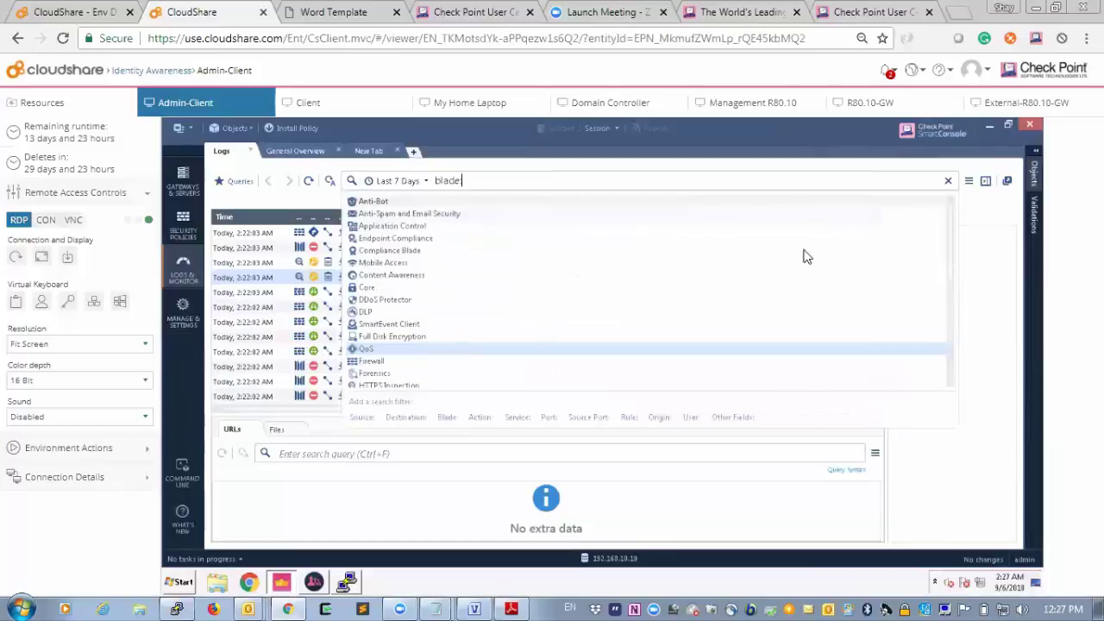
type("i")
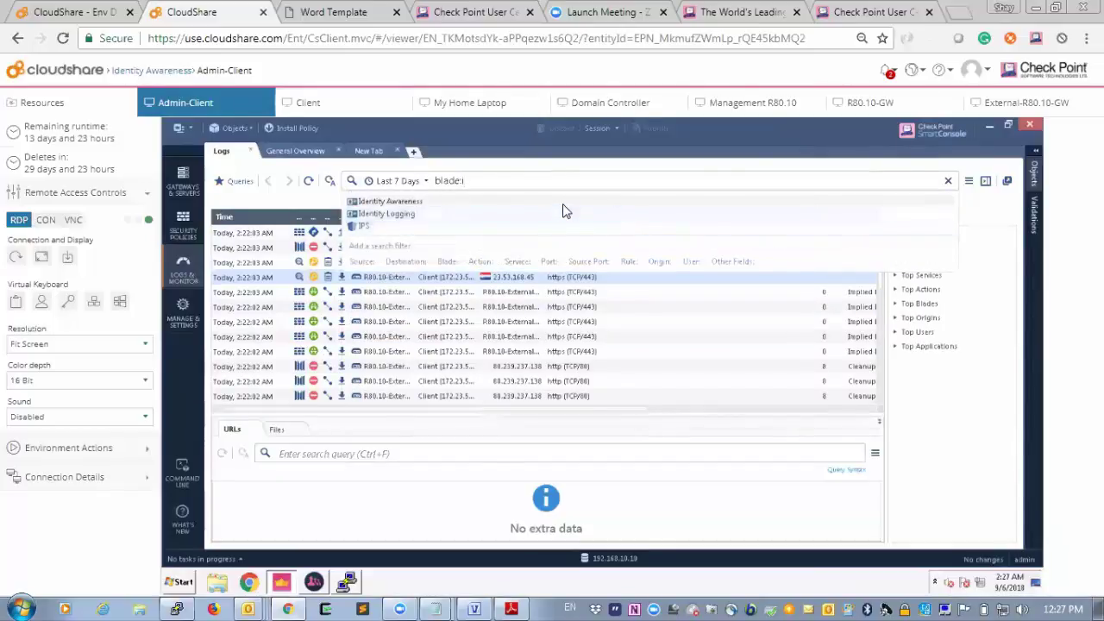
left_click(565, 202)
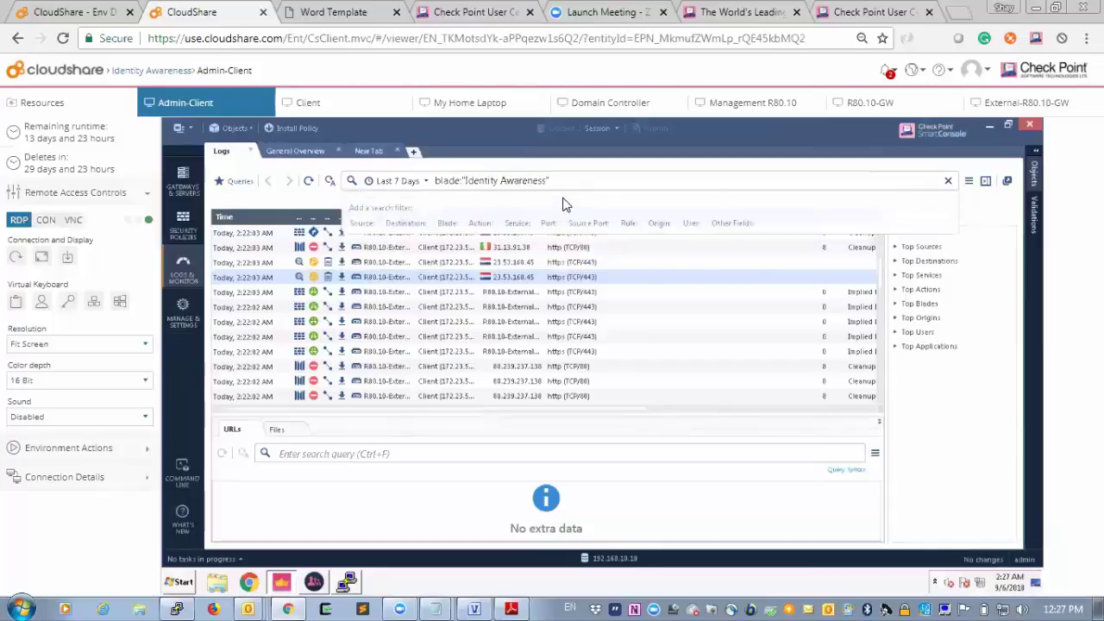
key("Return")
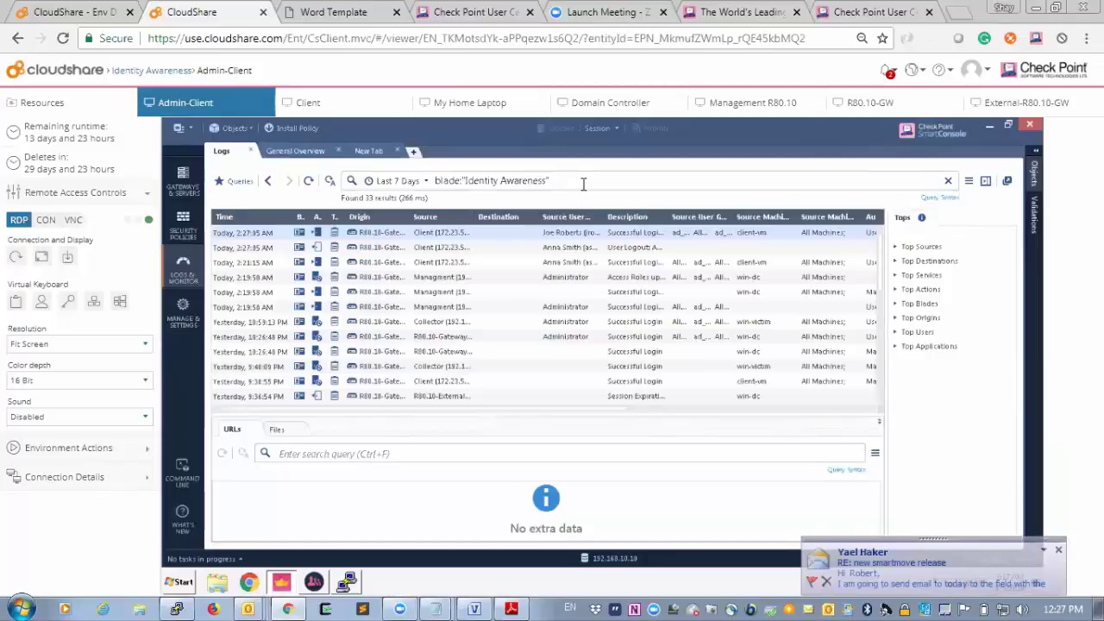
left_click(1058, 553)
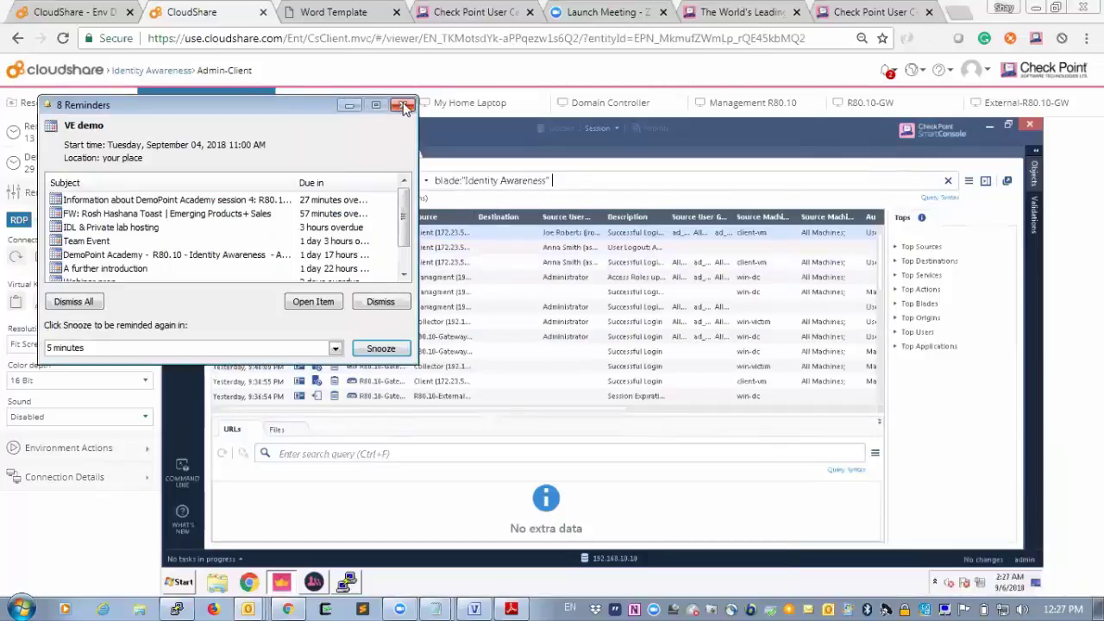
left_click(395, 105)
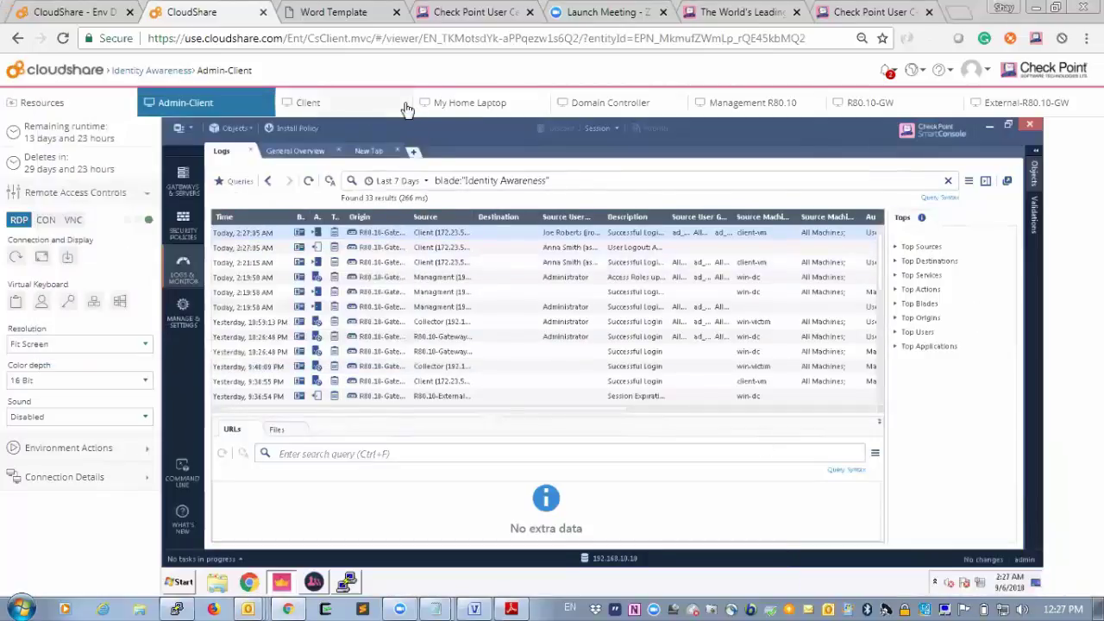
double_click(451, 232)
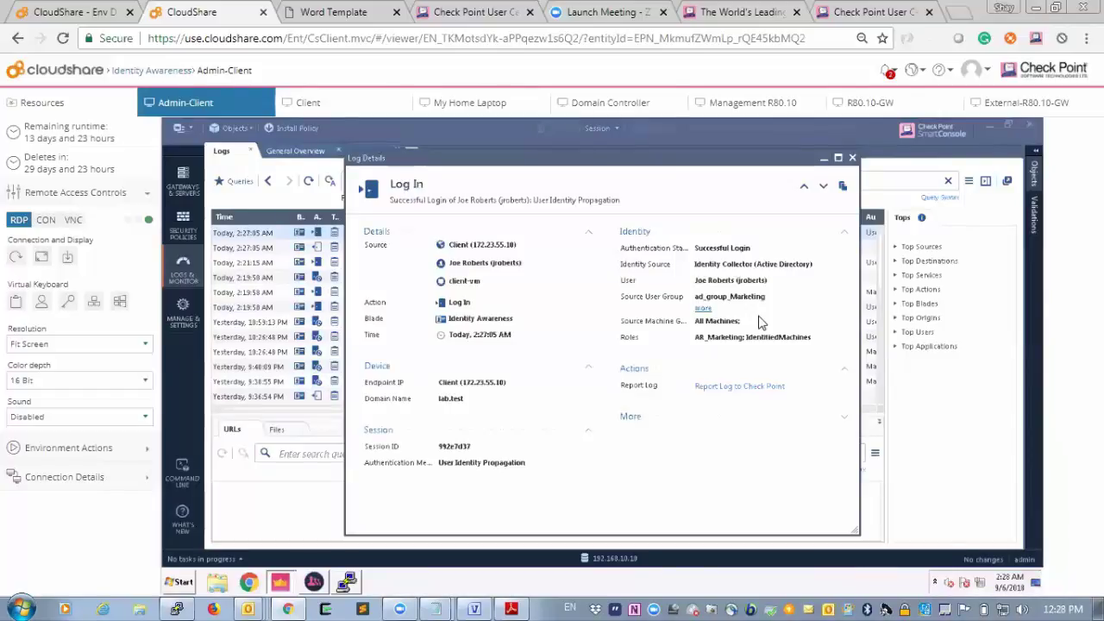
left_click(852, 158)
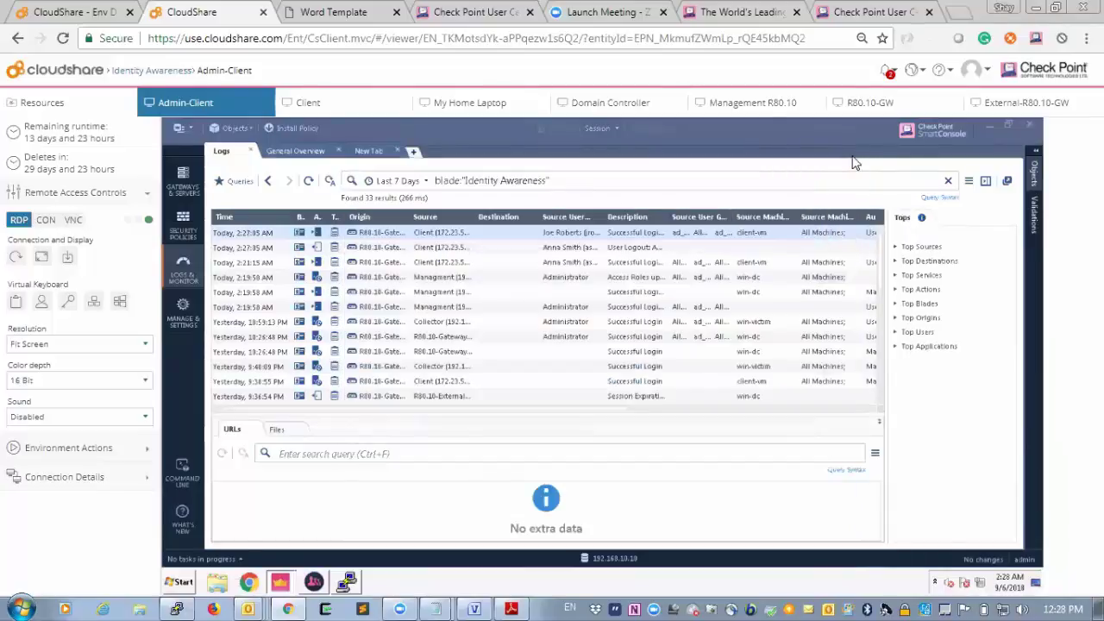
Open R80.10-External's gateway properties and expand its Identity Awareness page.
left_click(192, 191)
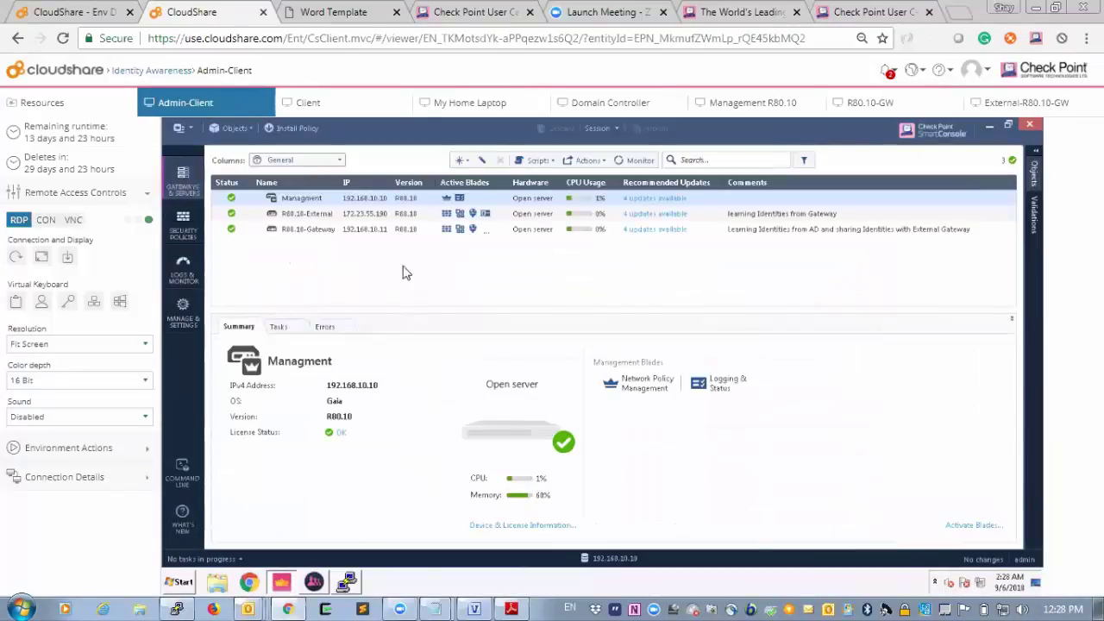
double_click(325, 215)
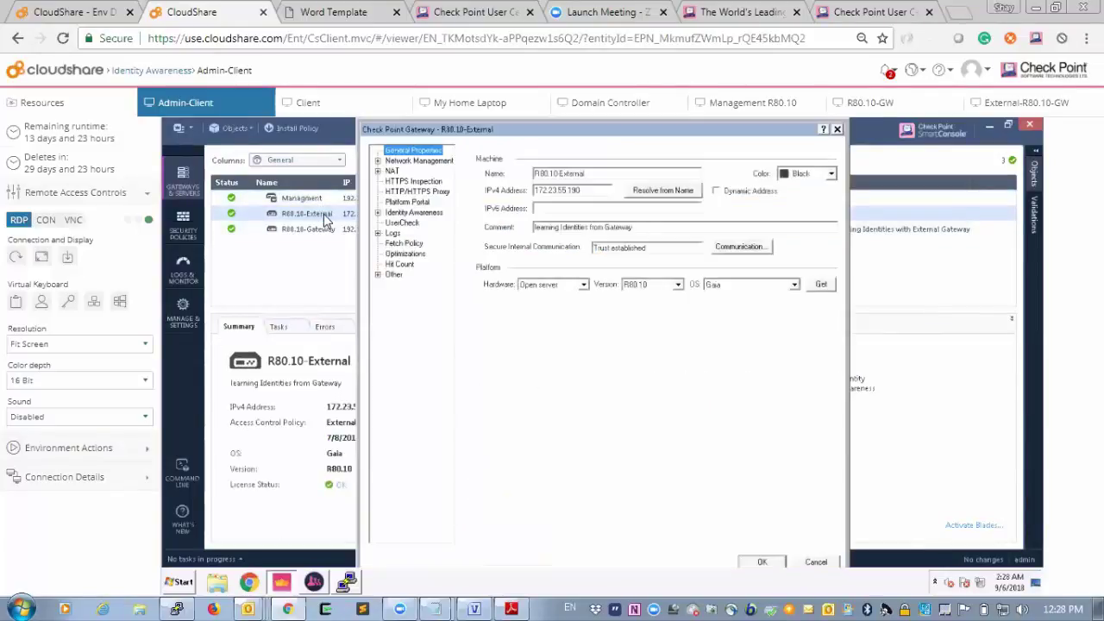
left_click(413, 213)
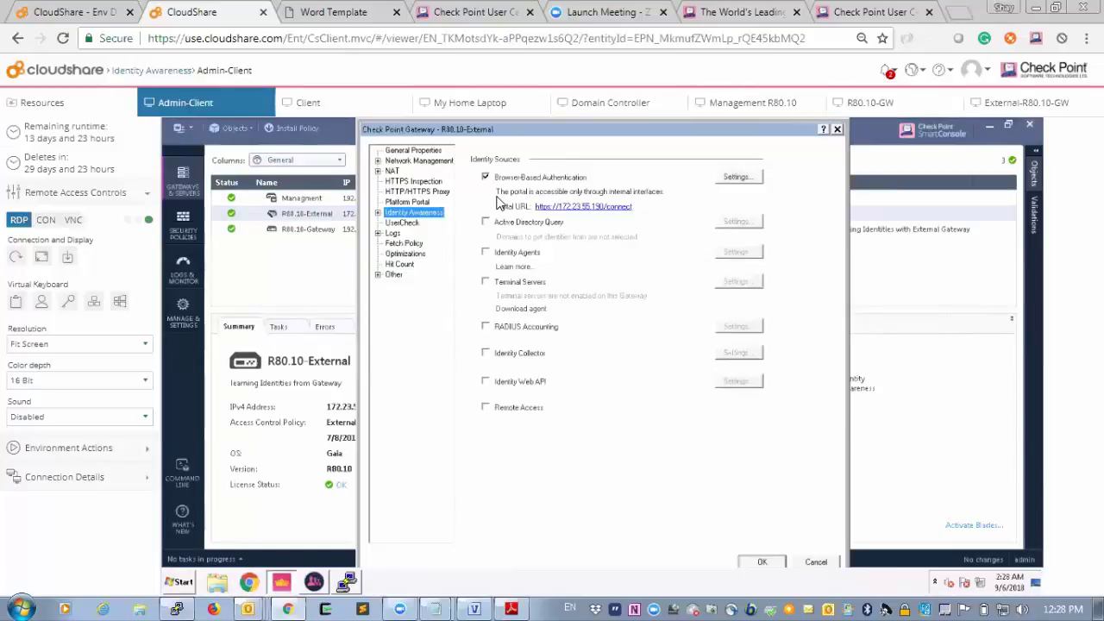
left_click(378, 213)
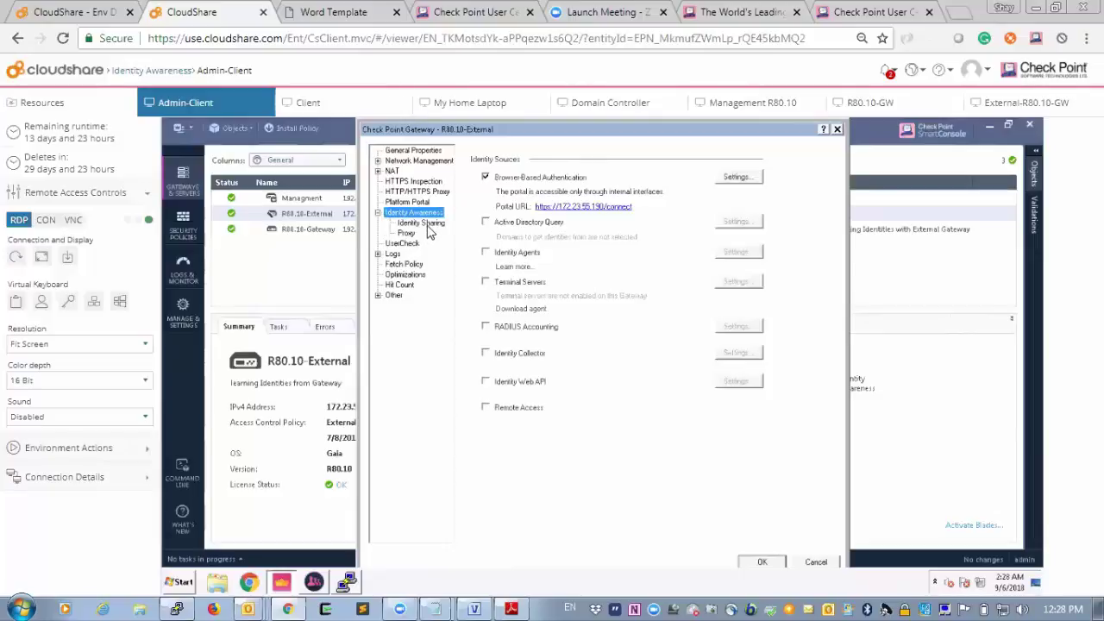
Review Identity Sharing, which gets identities from R80.10-Gateway, then close the gateway dialog unchanged.
left_click(428, 228)
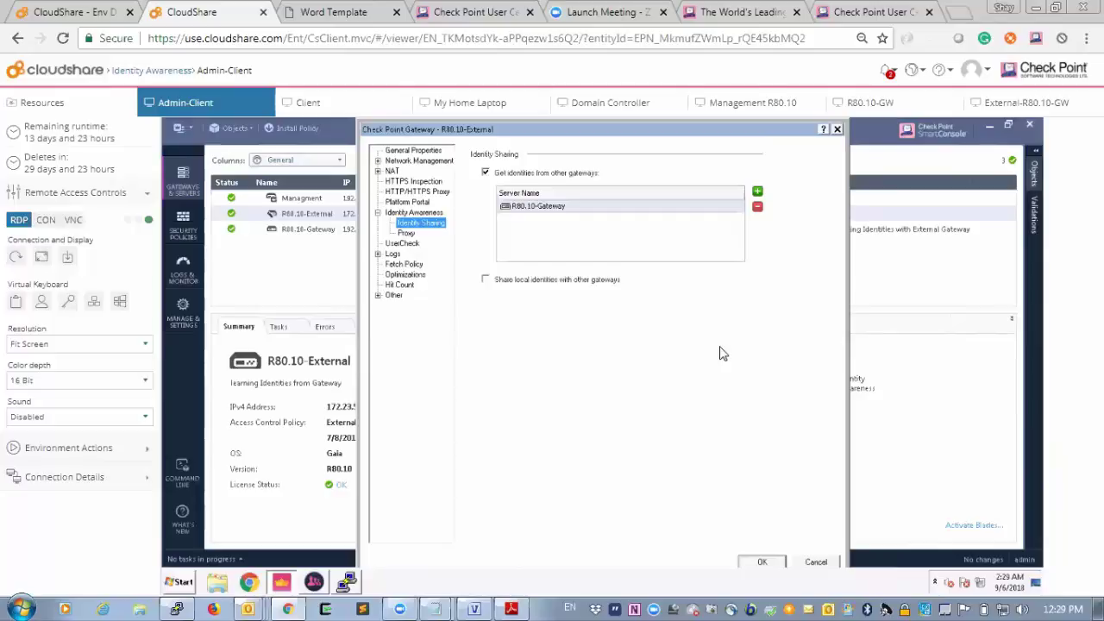
left_click(839, 131)
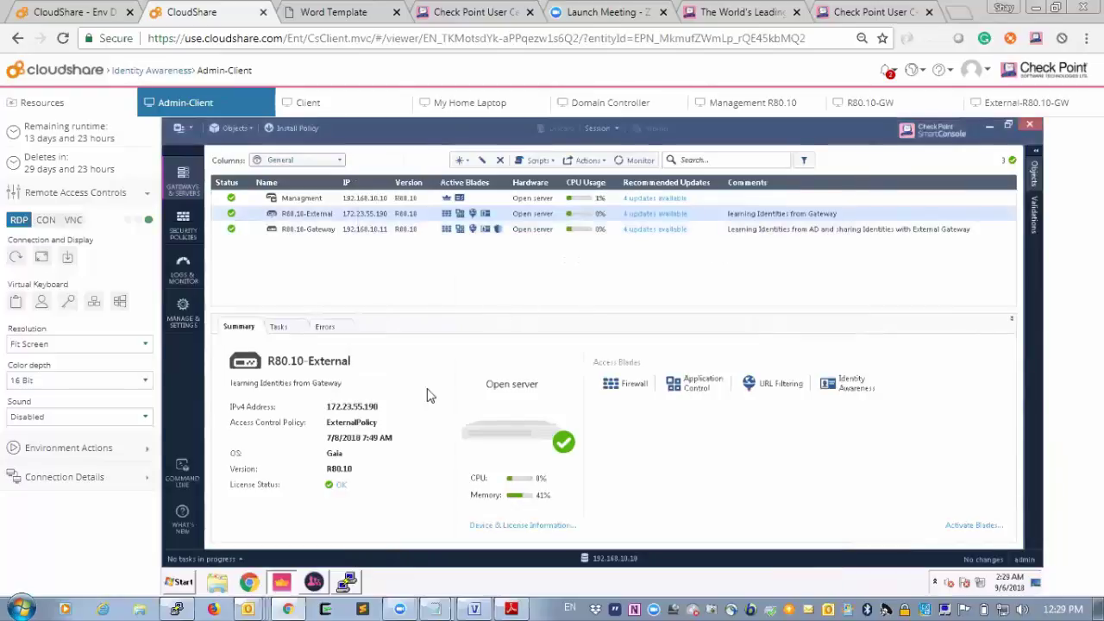
On the client, launch Internet Explorer and load facebook.com.
left_click(332, 102)
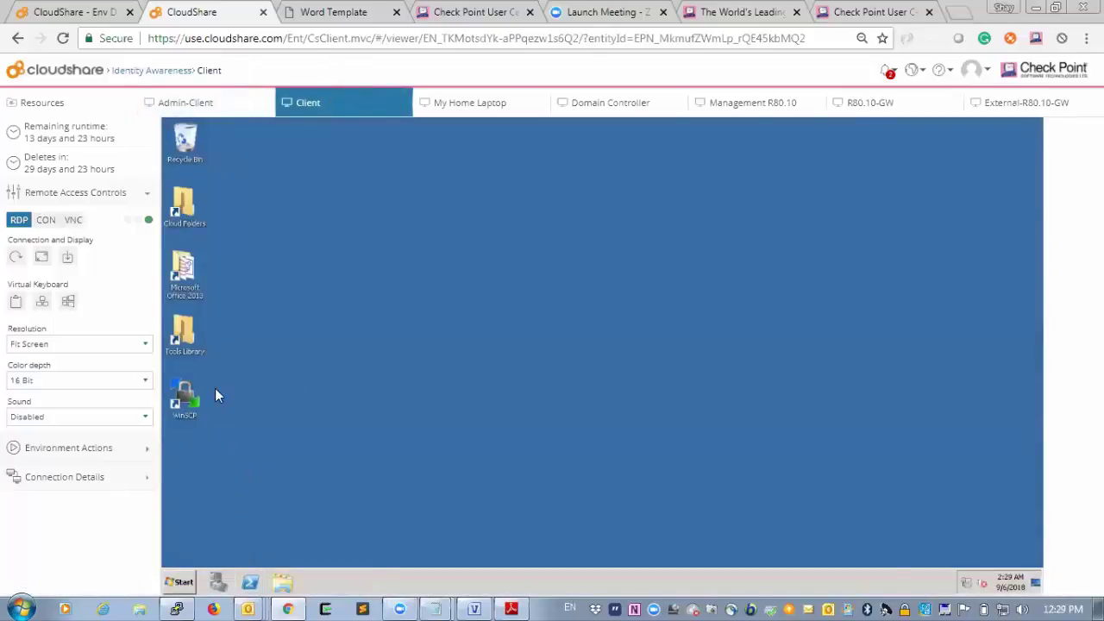
left_click(179, 581)
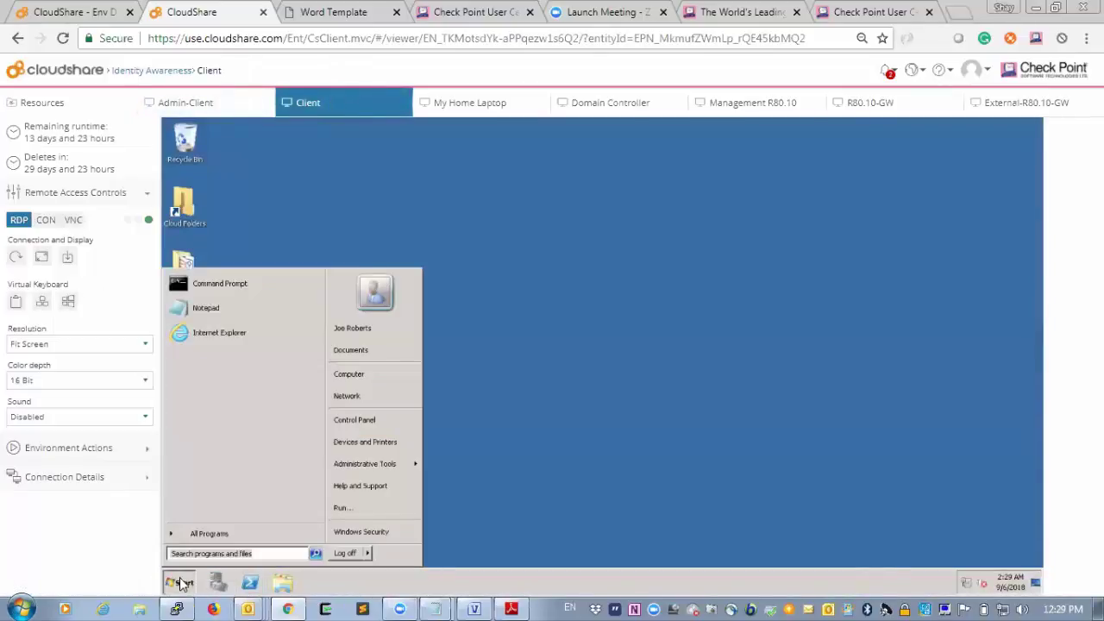
left_click(247, 336)
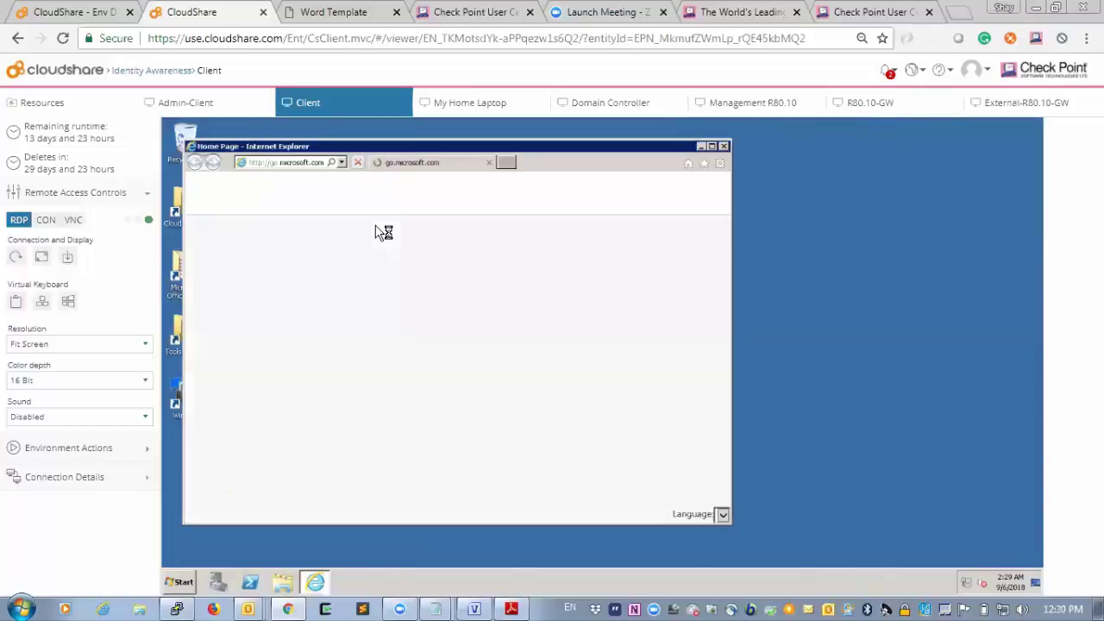
left_click(278, 168)
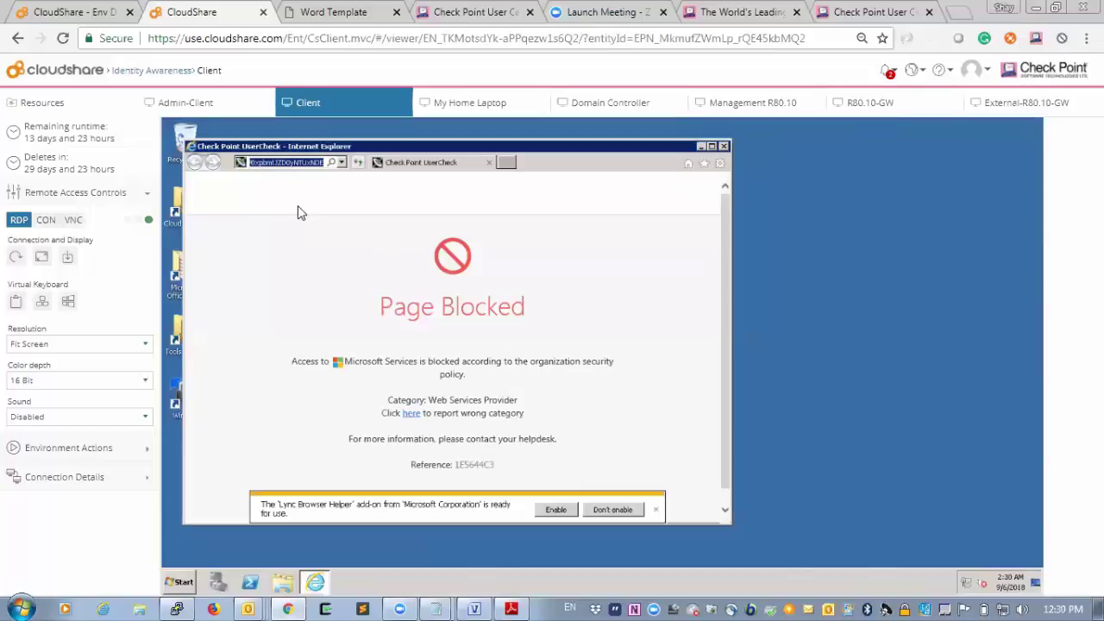
type("face")
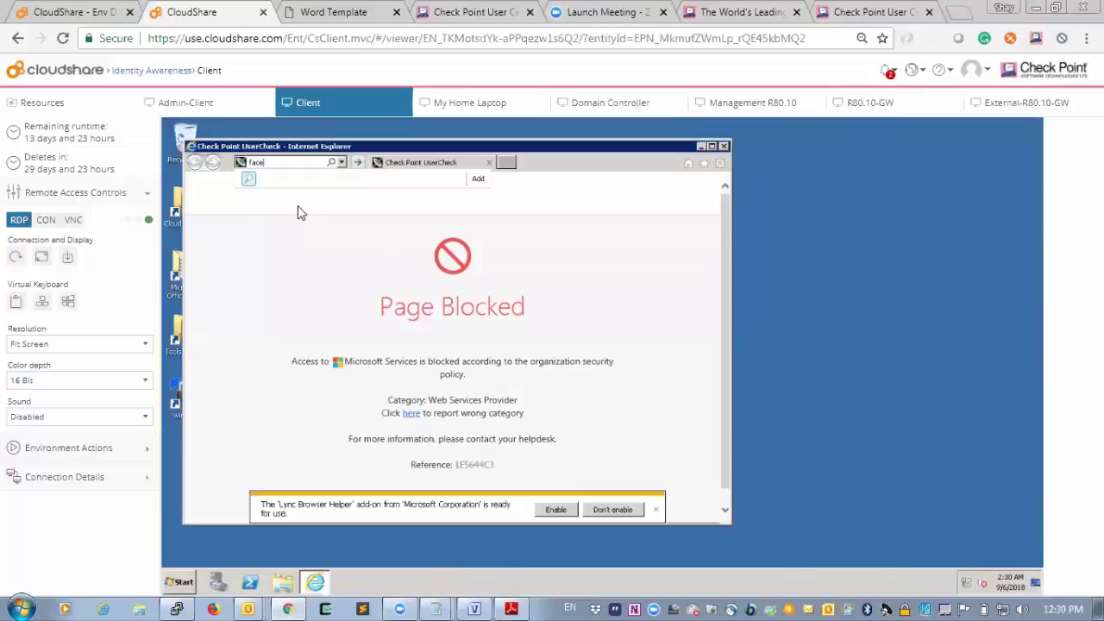
type("book.com")
key("Return")
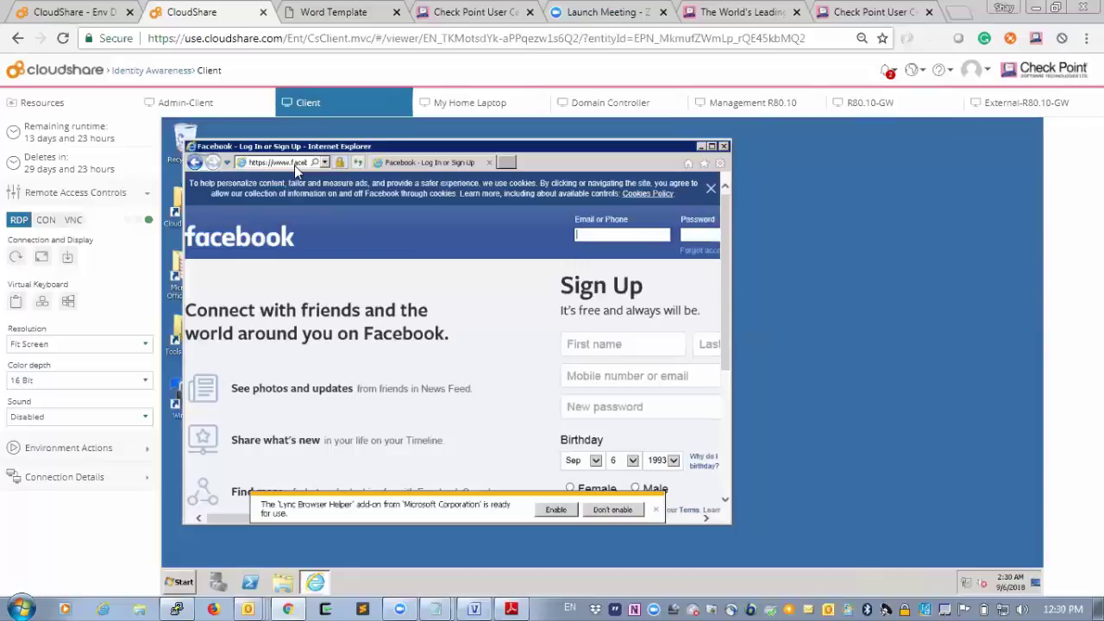
Go back to the blocked Microsoft Services page and close Internet Explorer.
left_click(294, 165)
left_click(195, 164)
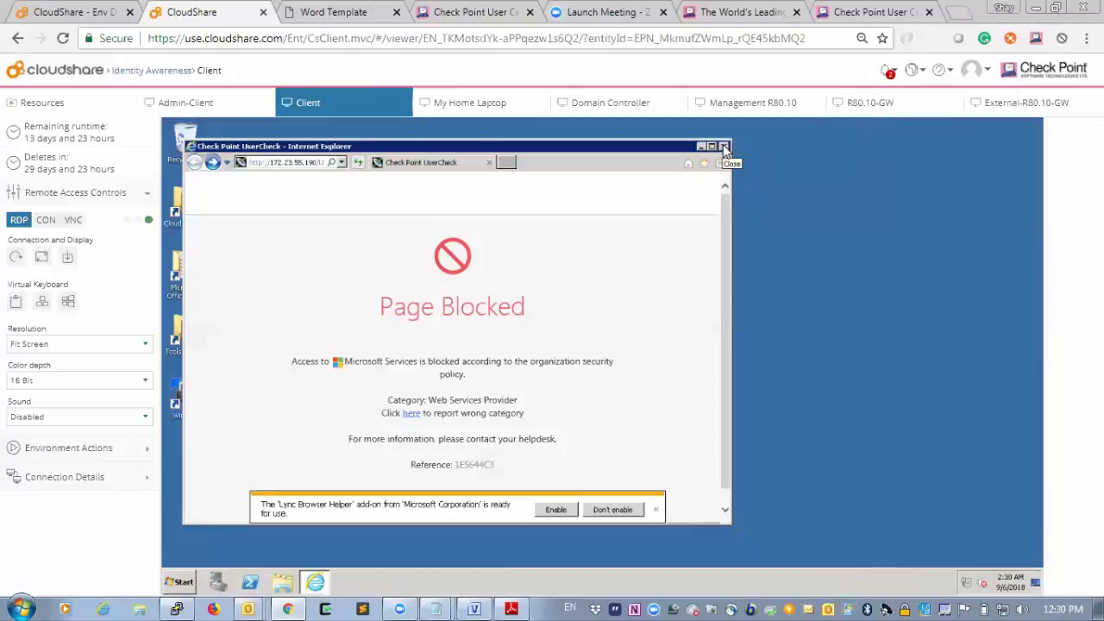
left_click(723, 144)
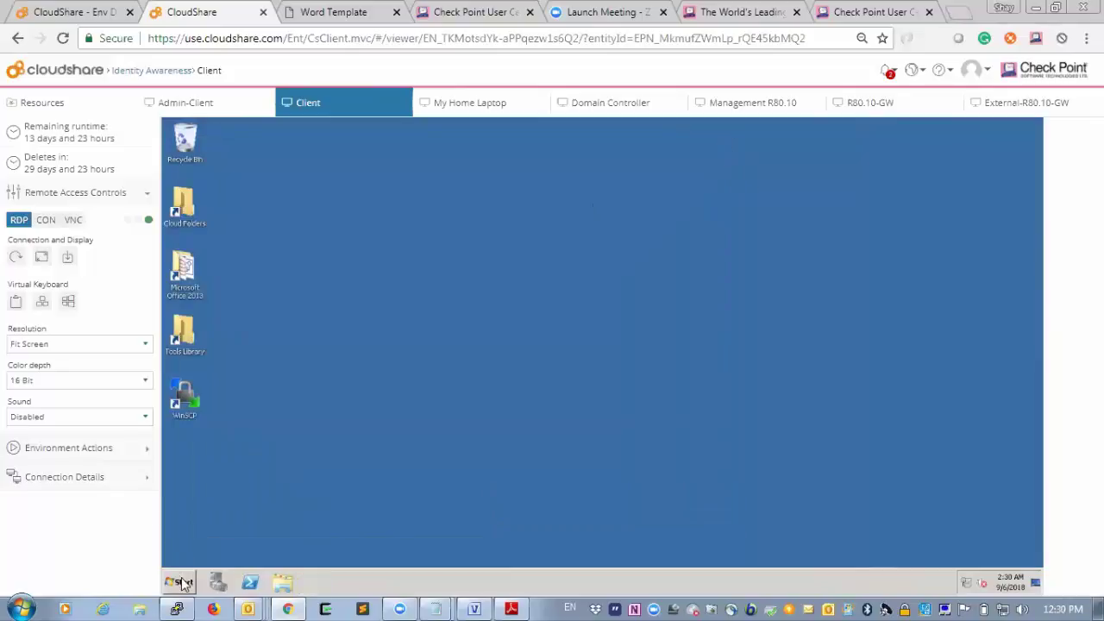
left_click(182, 582)
Log the client user off, then delete the Identity Awareness query from SmartConsole's log search.
left_click(343, 553)
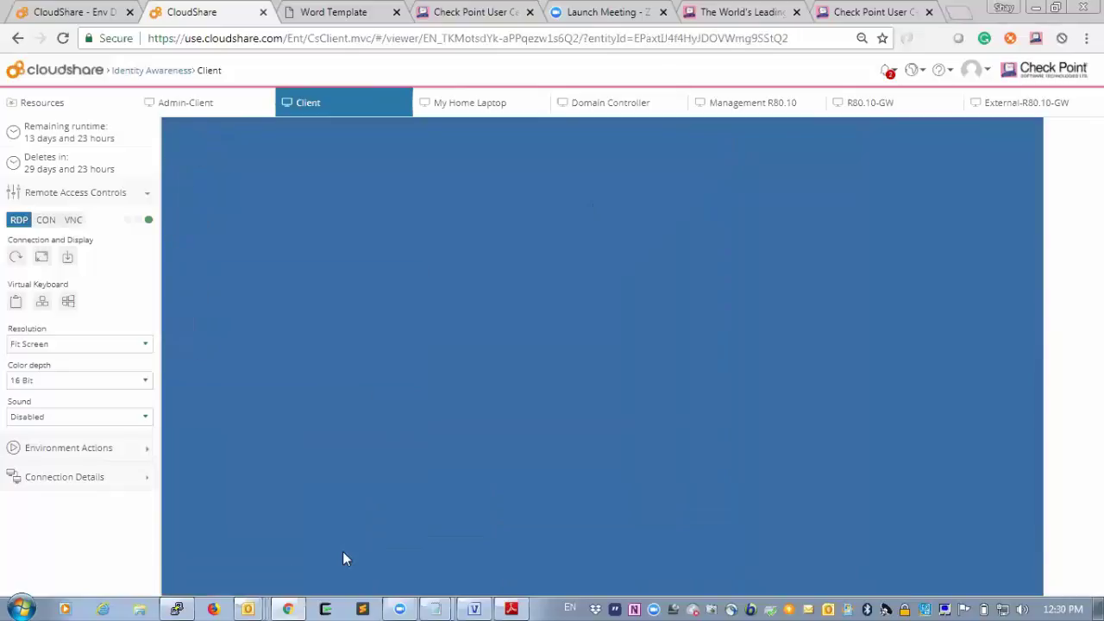
left_click(211, 107)
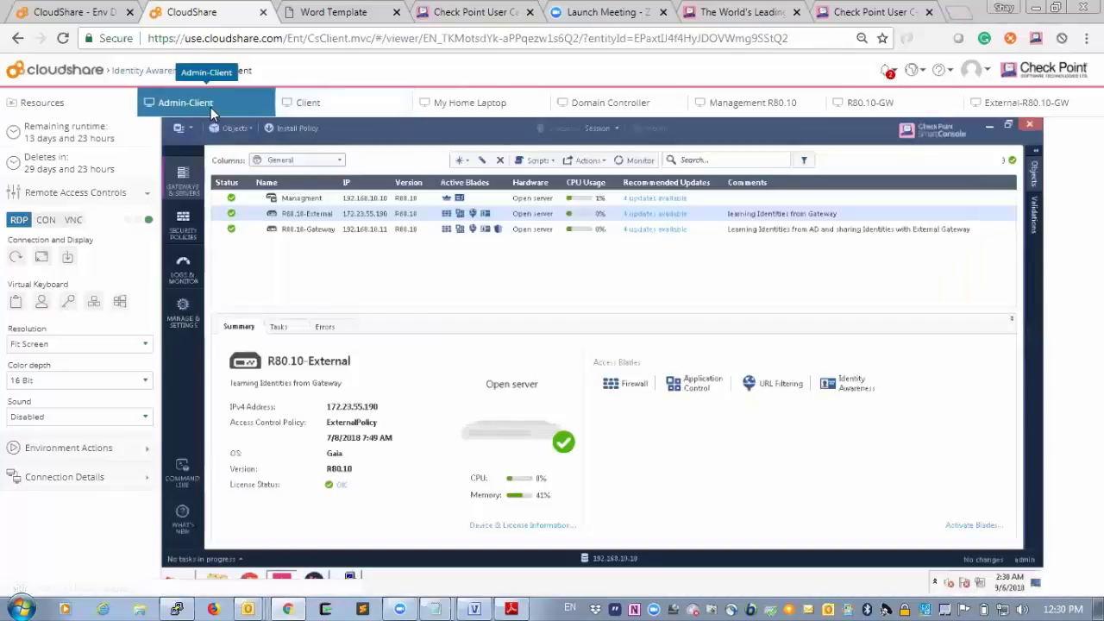
left_click(182, 266)
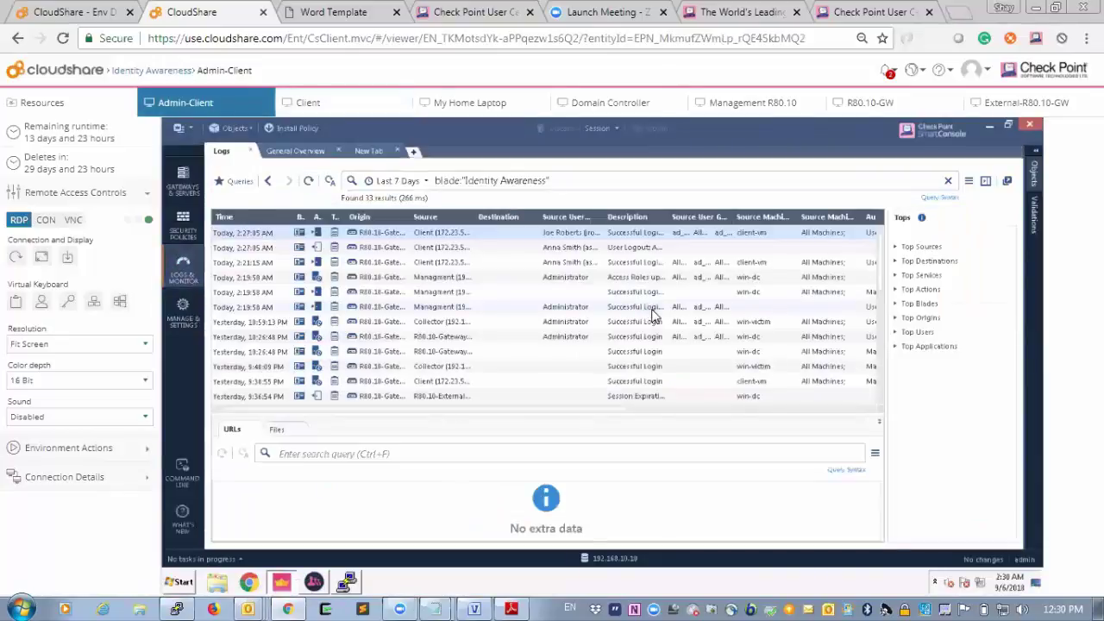
left_click(578, 180)
left_click_drag(473, 172, 435, 172)
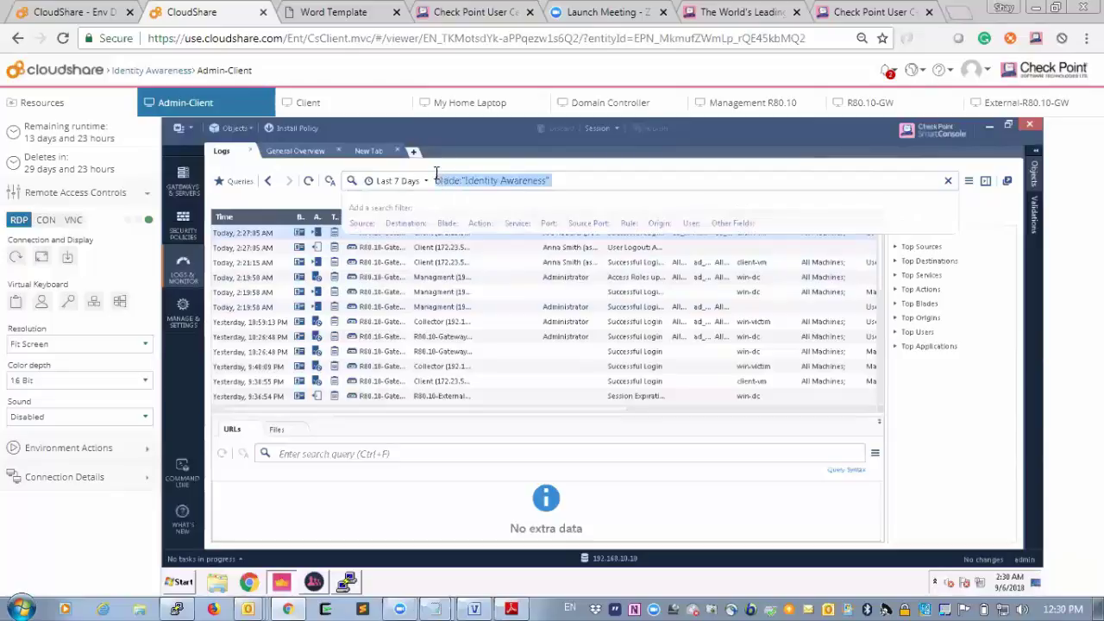
key("BackSpace")
key("Return")
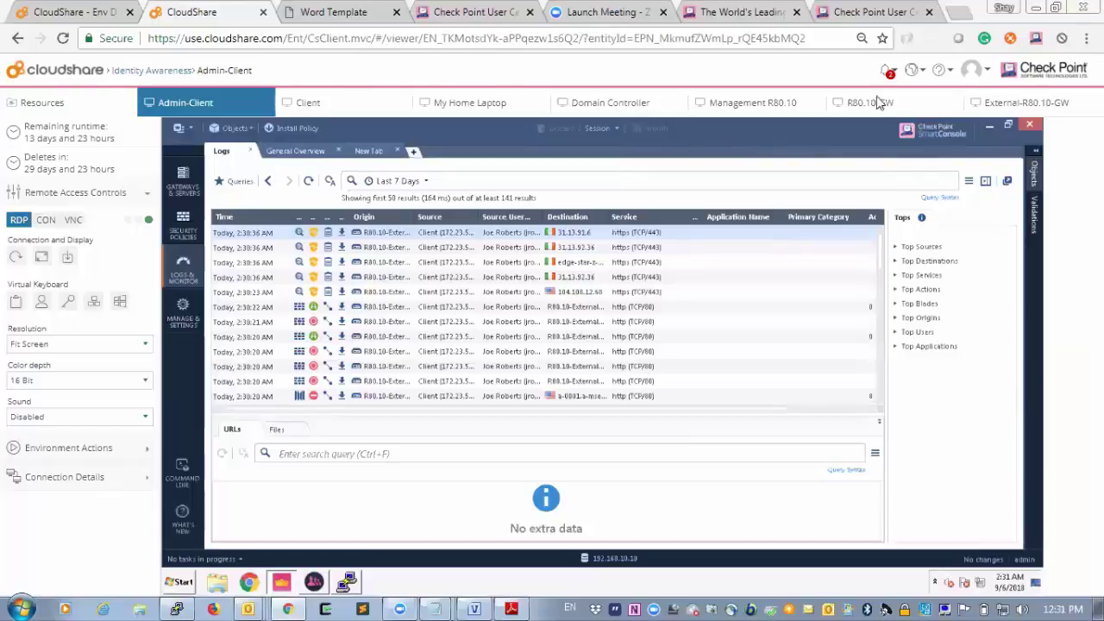
Review the ExternalPolicy rules, then display the InternalPolicy Access Control rulebase.
left_click(196, 218)
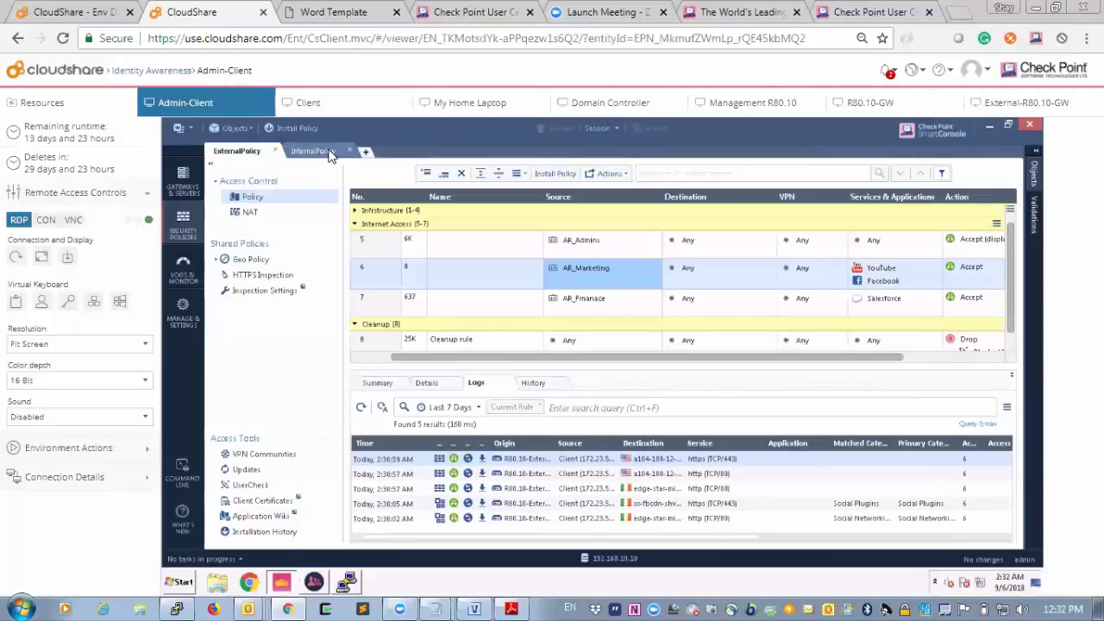
left_click(312, 151)
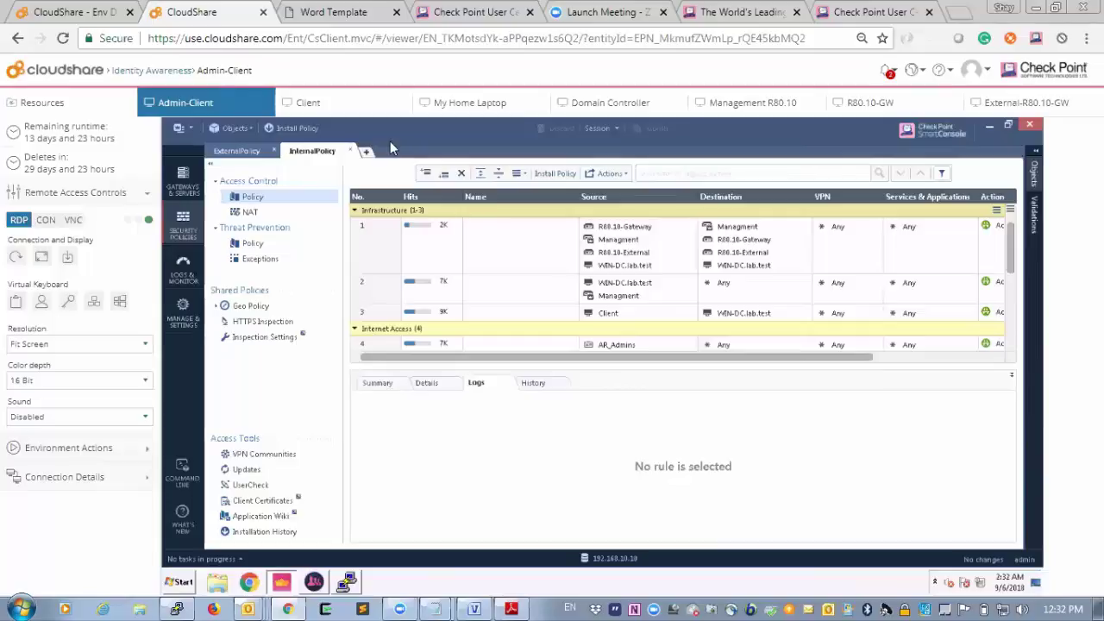
Log on to the Client as another domain user, entering that user's name and password.
left_click(349, 108)
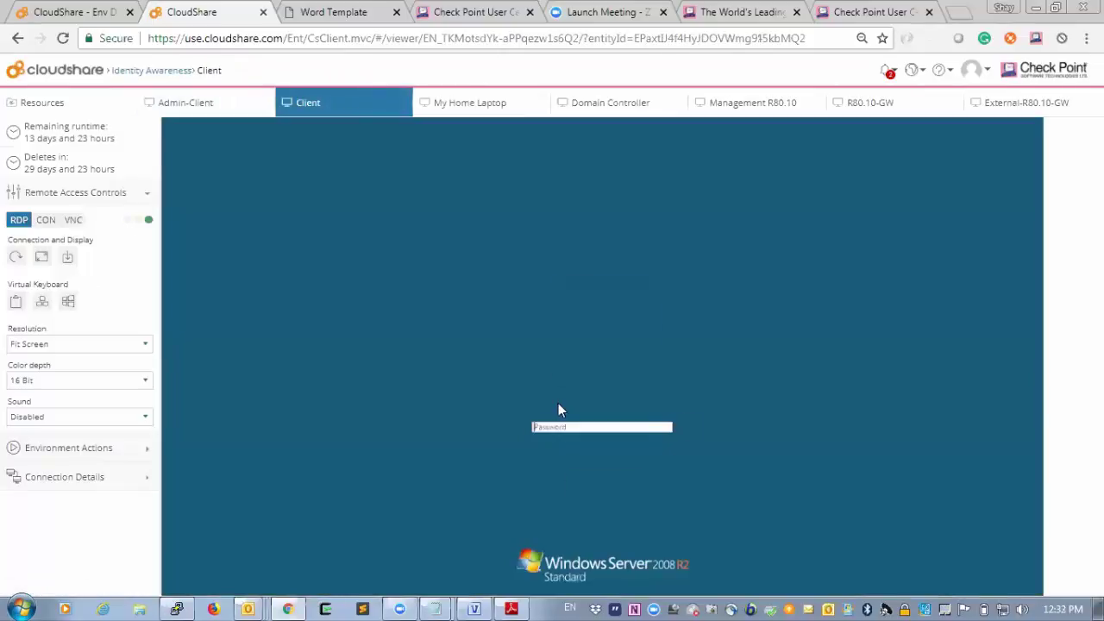
left_click(610, 483)
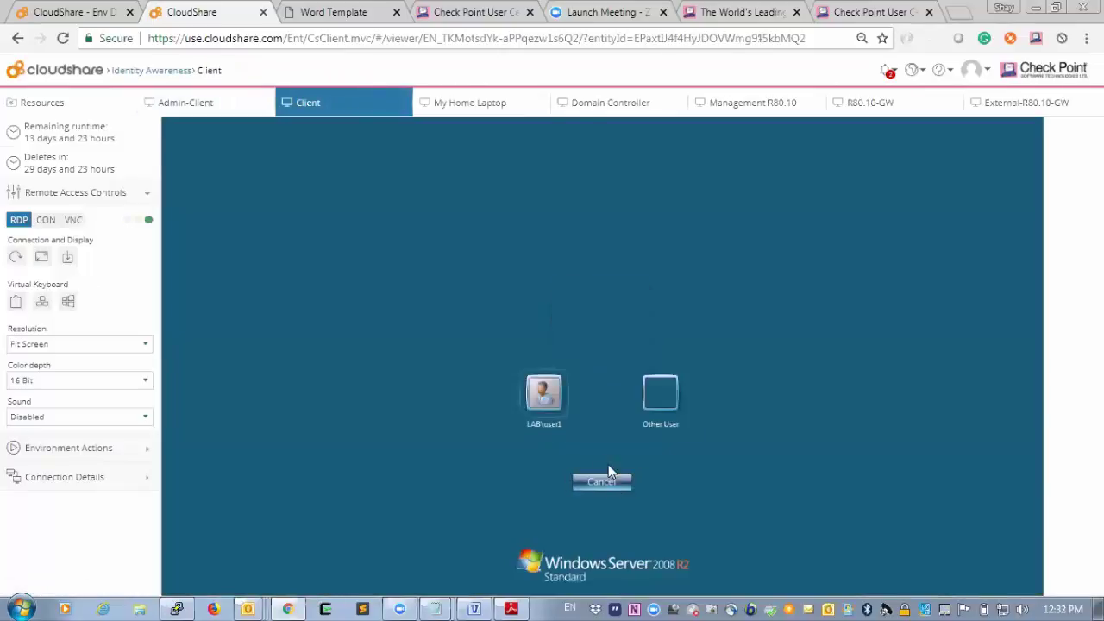
left_click(666, 387)
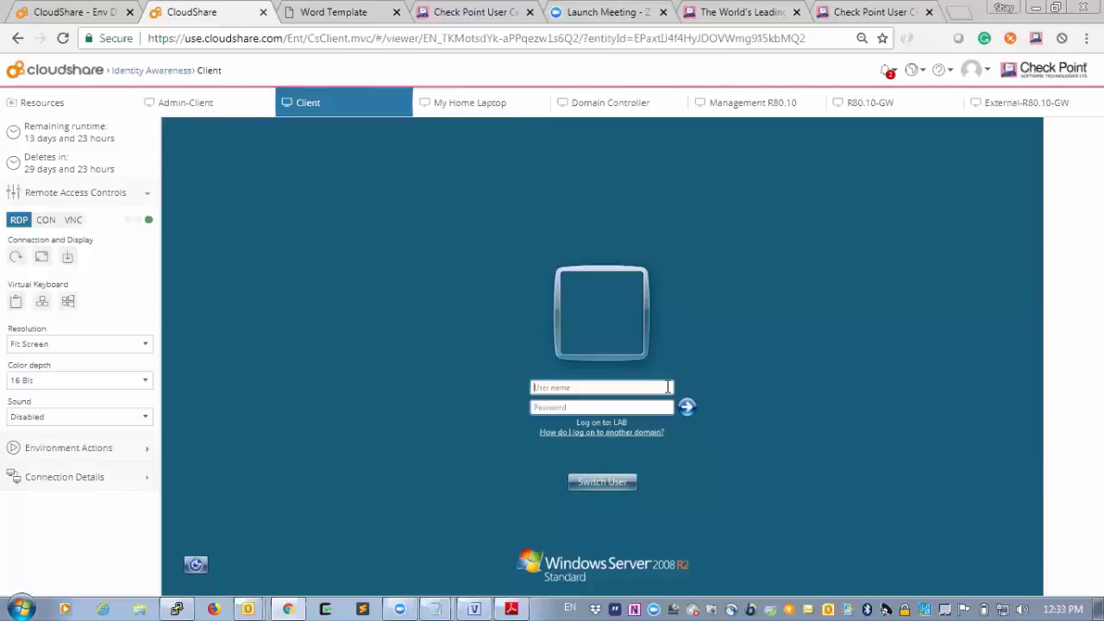
type("jsmi")
key("BackSpace")
key("BackSpace")
key("BackSpace")
key("BackSpace")
type("asmith")
key("Tab")
key("Return")
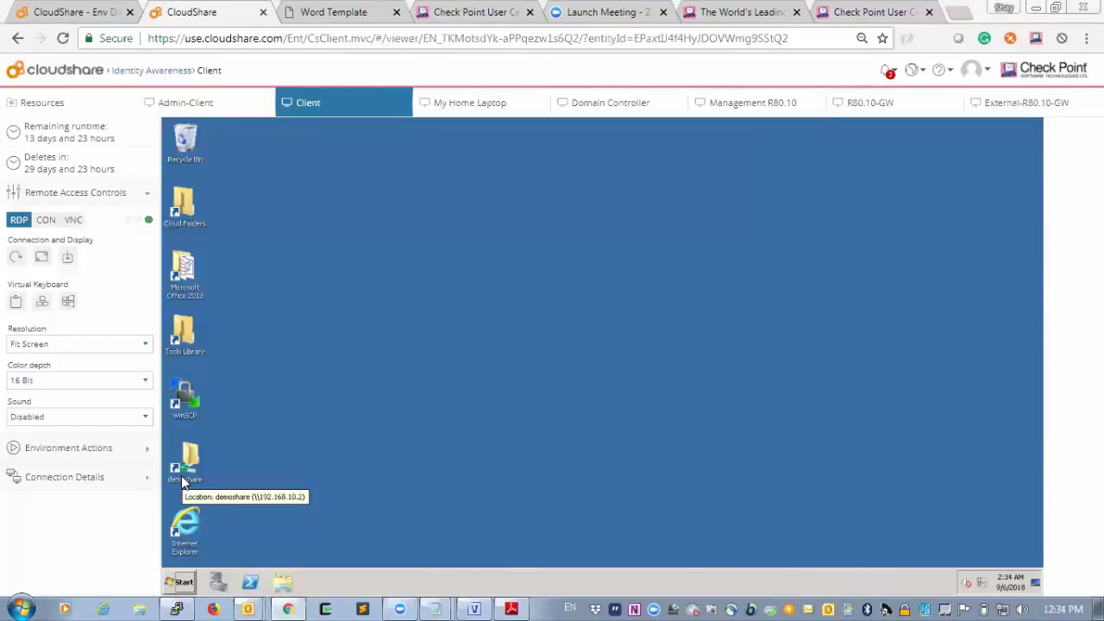
Open the demoshare shortcut to 192.168.10.2 and select MSwordtest, then MSexceltest.
double_click(185, 480)
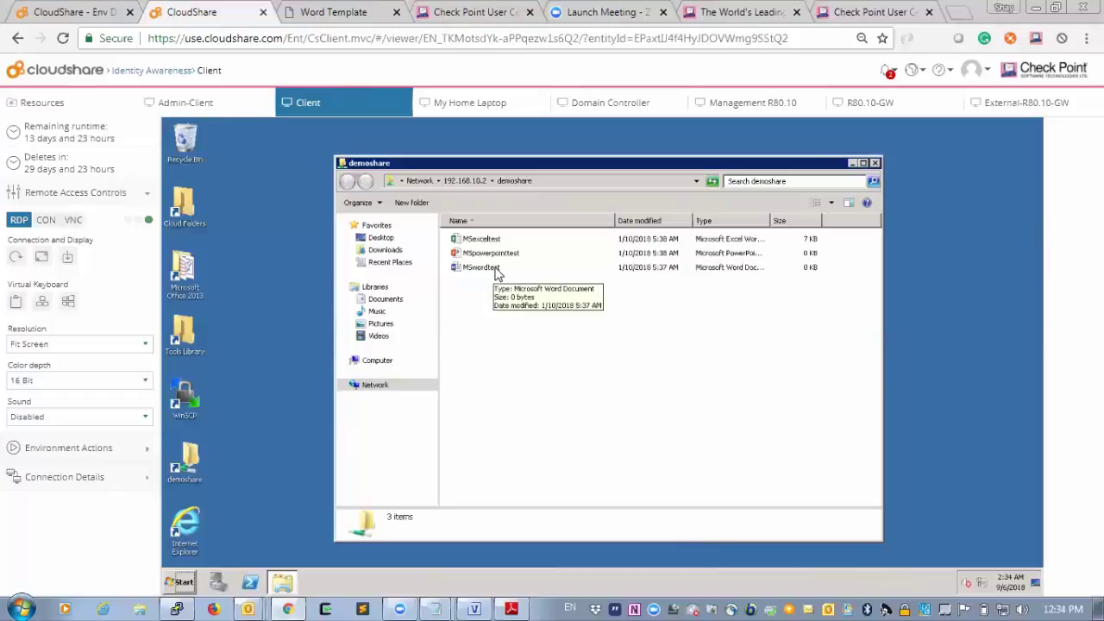
left_click(497, 271)
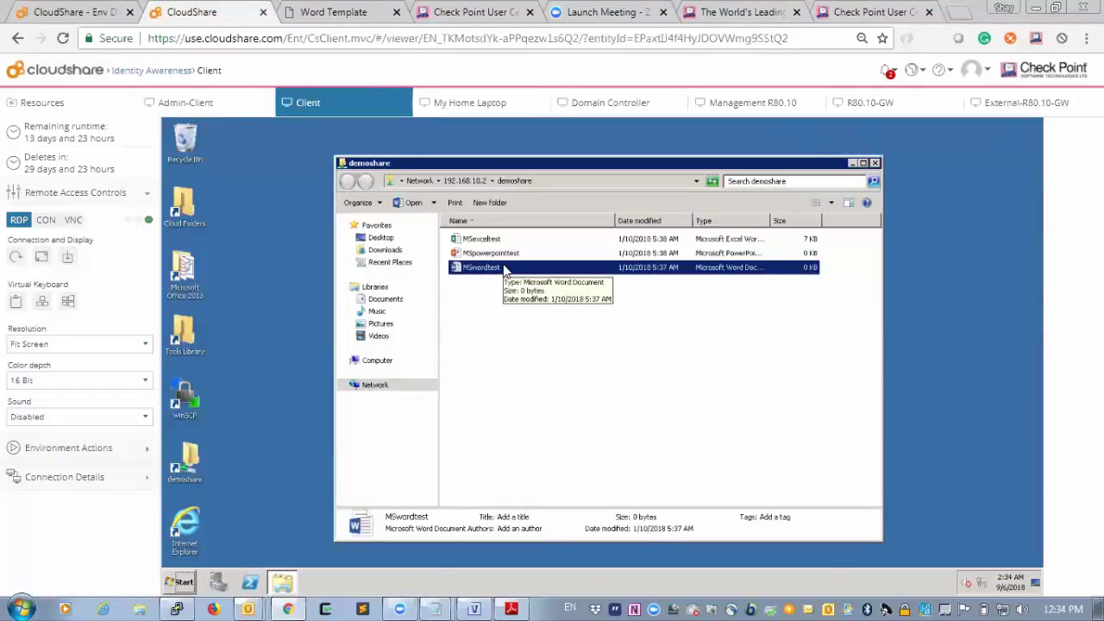
left_click(500, 242)
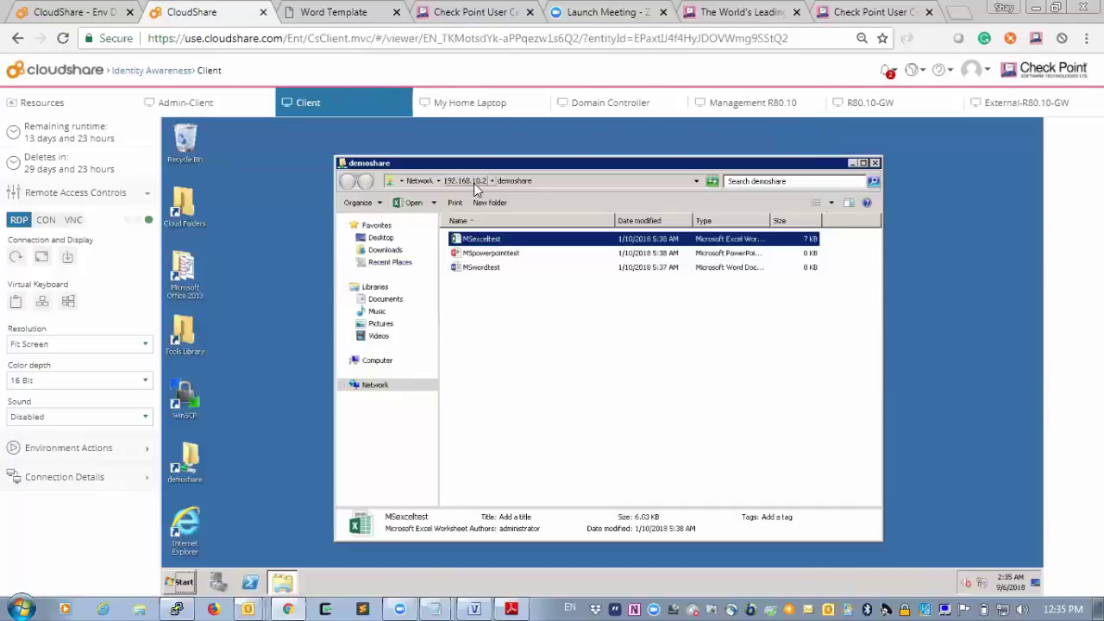
Rename MSexceltest on the share to MSexceltest.encrypt.
left_click(493, 239)
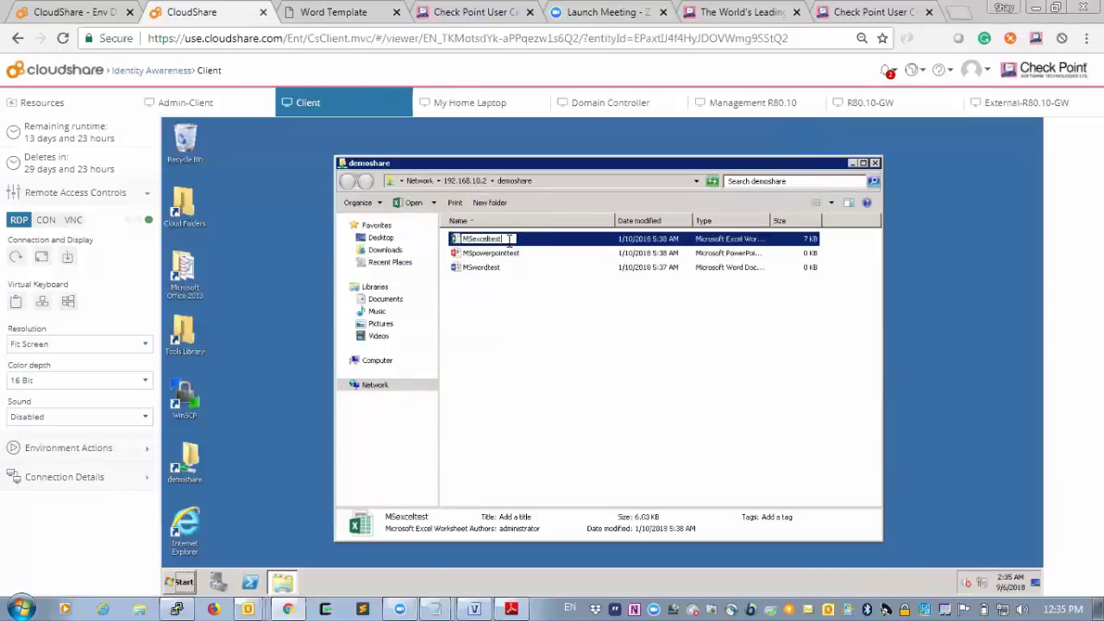
type(".encrypt")
left_click(569, 368)
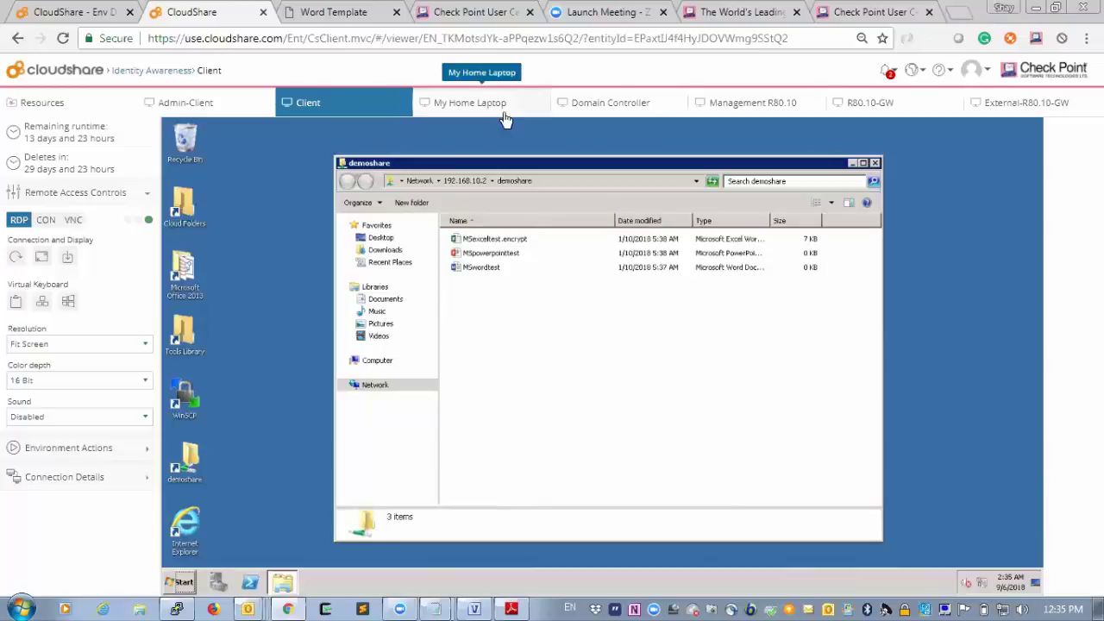
Check that the Domain Controller's C:\demoshare folder shows MSexceltest.encrypt.xlsx.
left_click(612, 114)
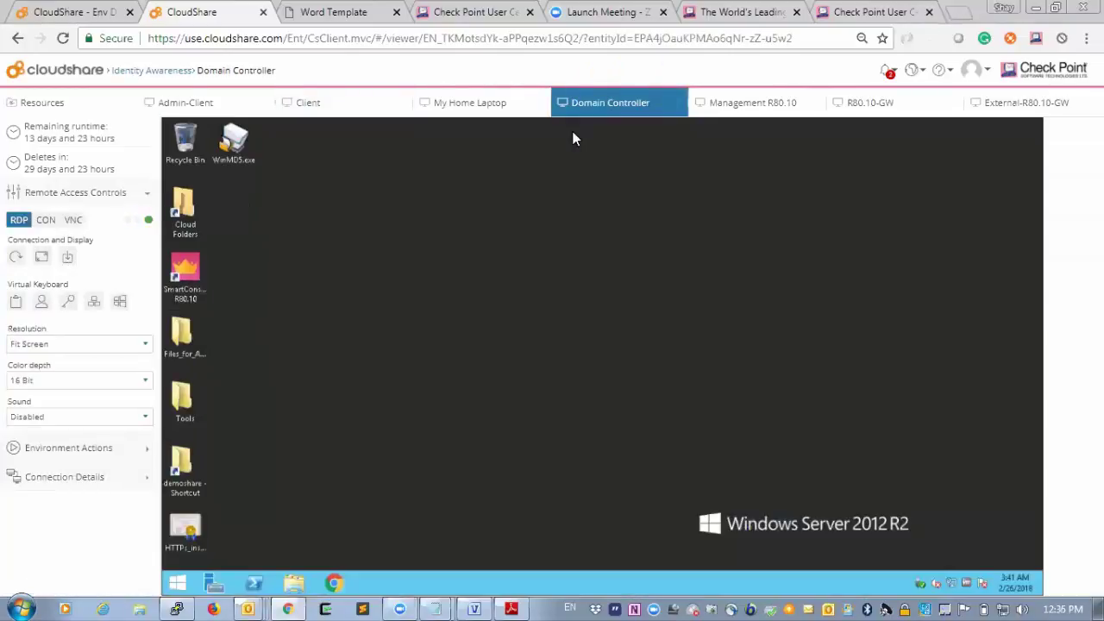
double_click(176, 469)
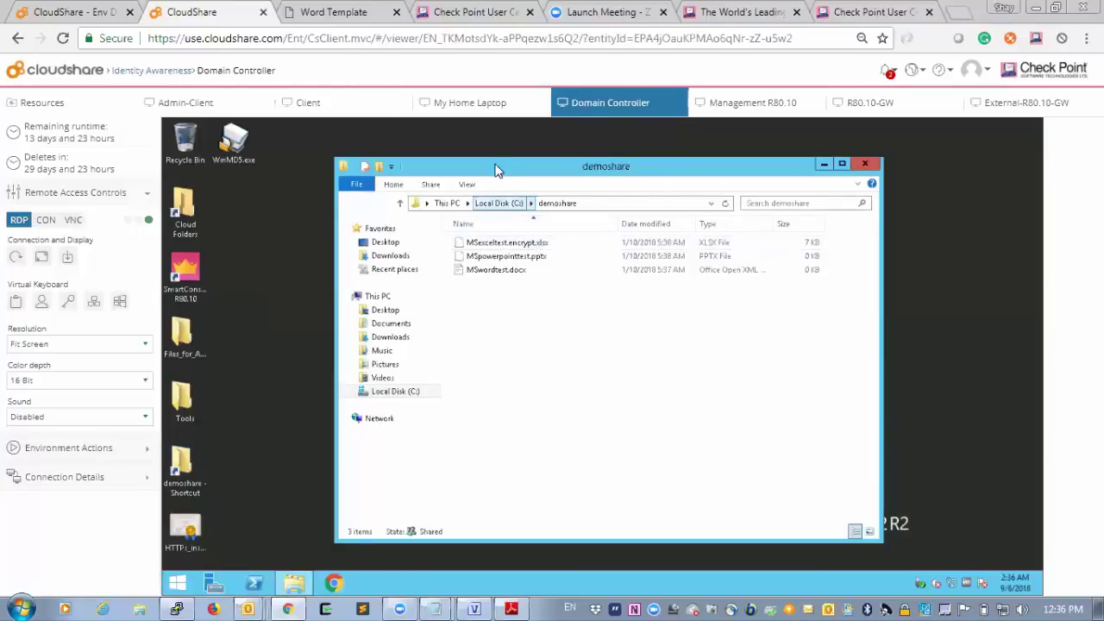
left_click(341, 110)
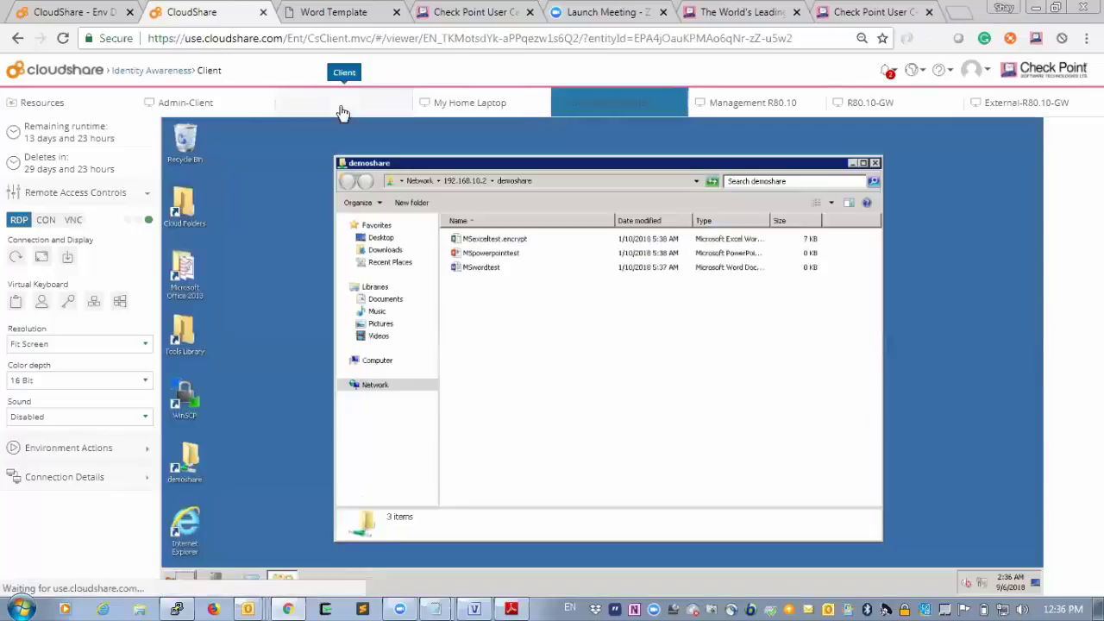
On the Admin-Client, refresh SmartConsole's Logs & Monitor and select the 2:35:40 AM microsoft-ds entry.
left_click(184, 103)
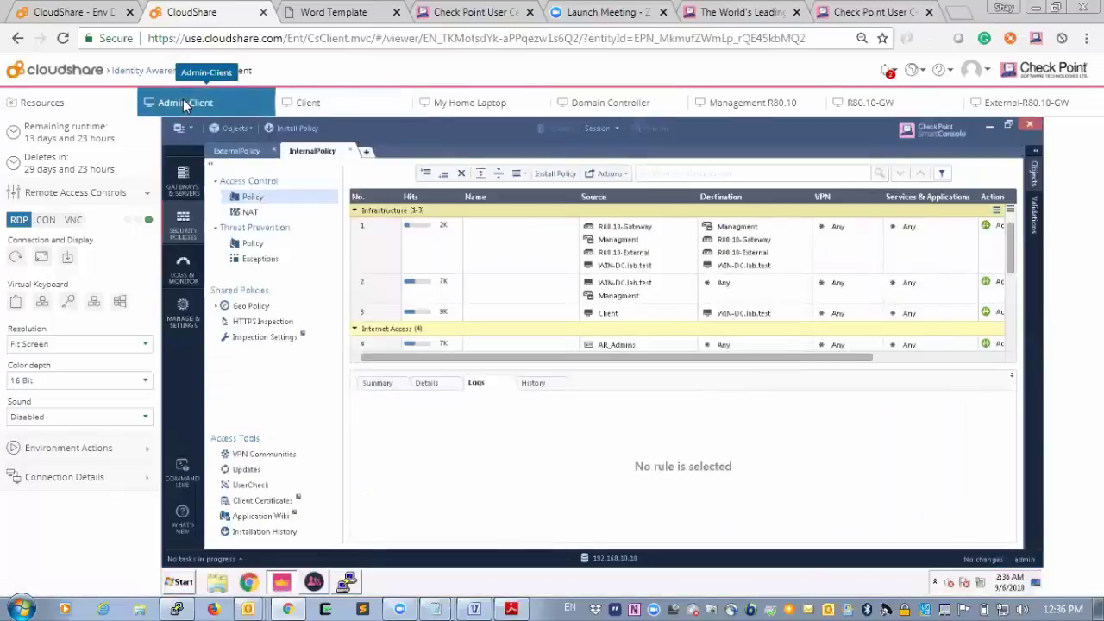
left_click(177, 283)
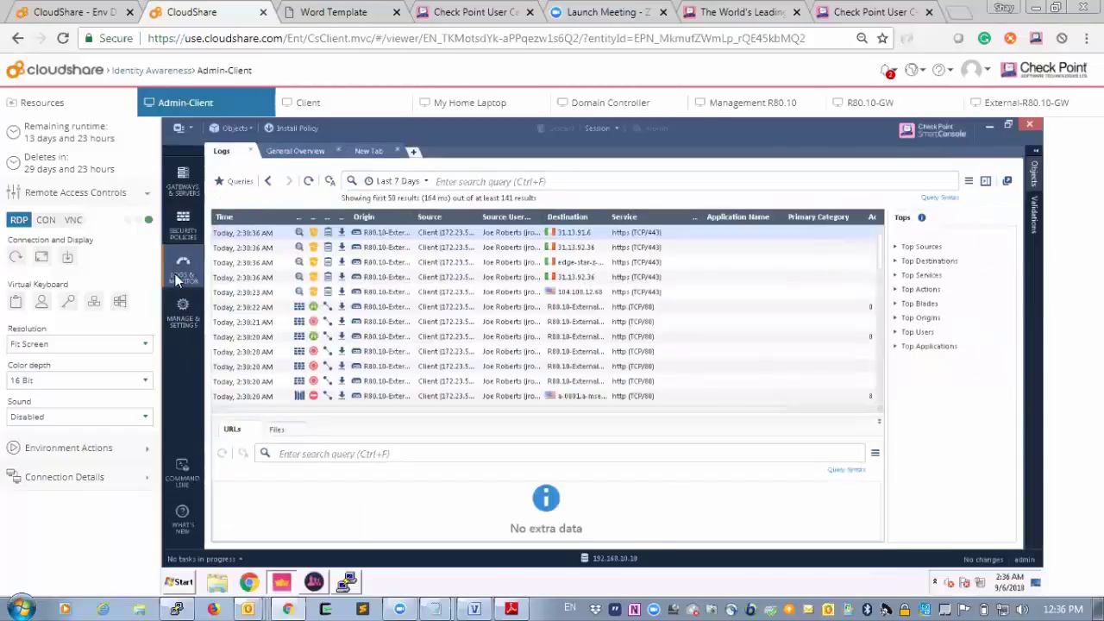
left_click(313, 180)
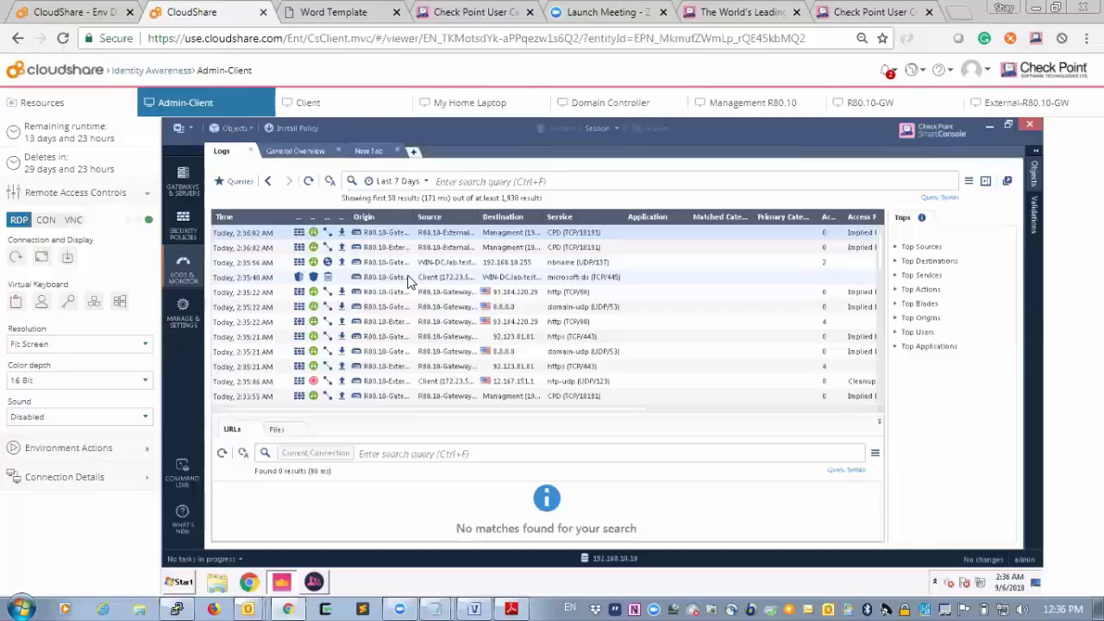
left_click(409, 278)
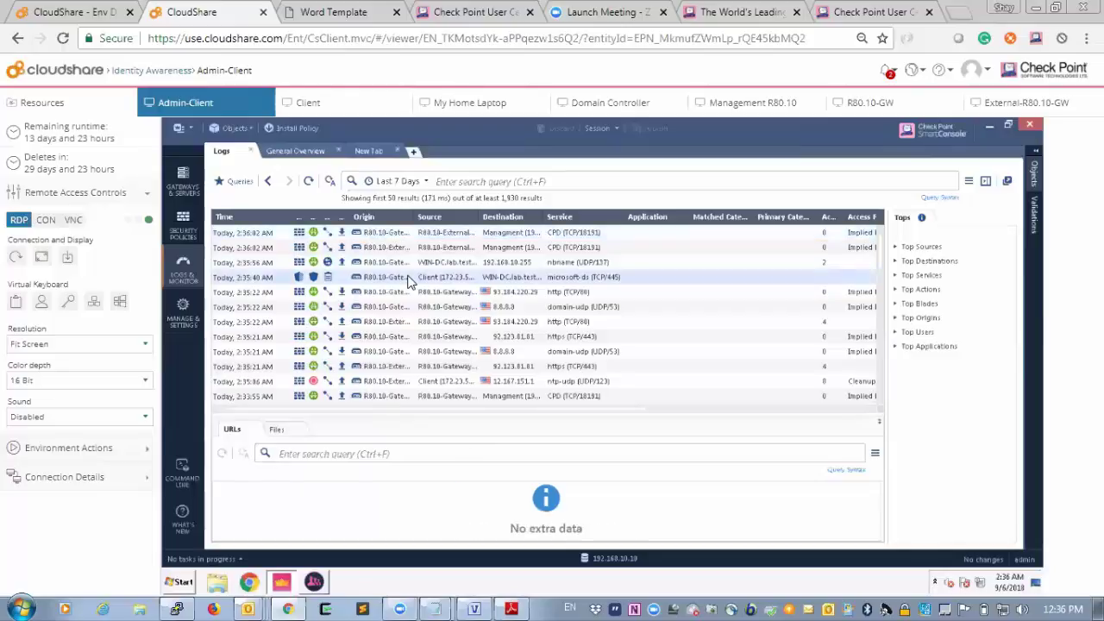
Open Log Details for the Prevent event: critical Windows SMB Protection Violation, Repetitive SMB Rename Command.
double_click(408, 278)
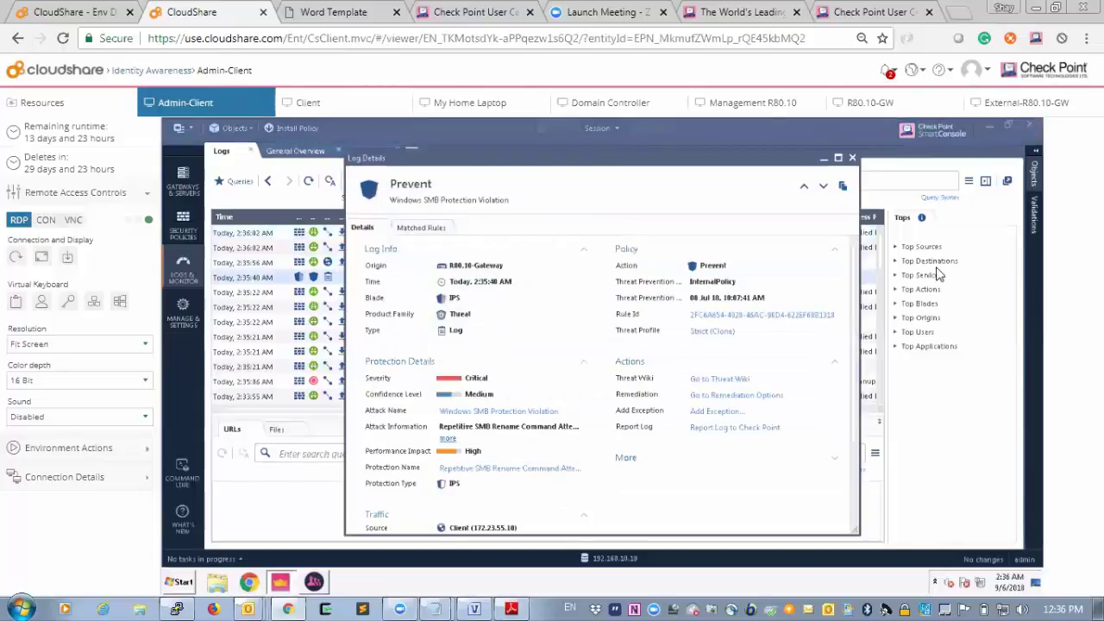
mouse_move(852, 272)
left_mouse_down()
mouse_move(852, 290)
mouse_move(849, 260)
left_mouse_up()
left_click_drag(855, 291, 861, 309)
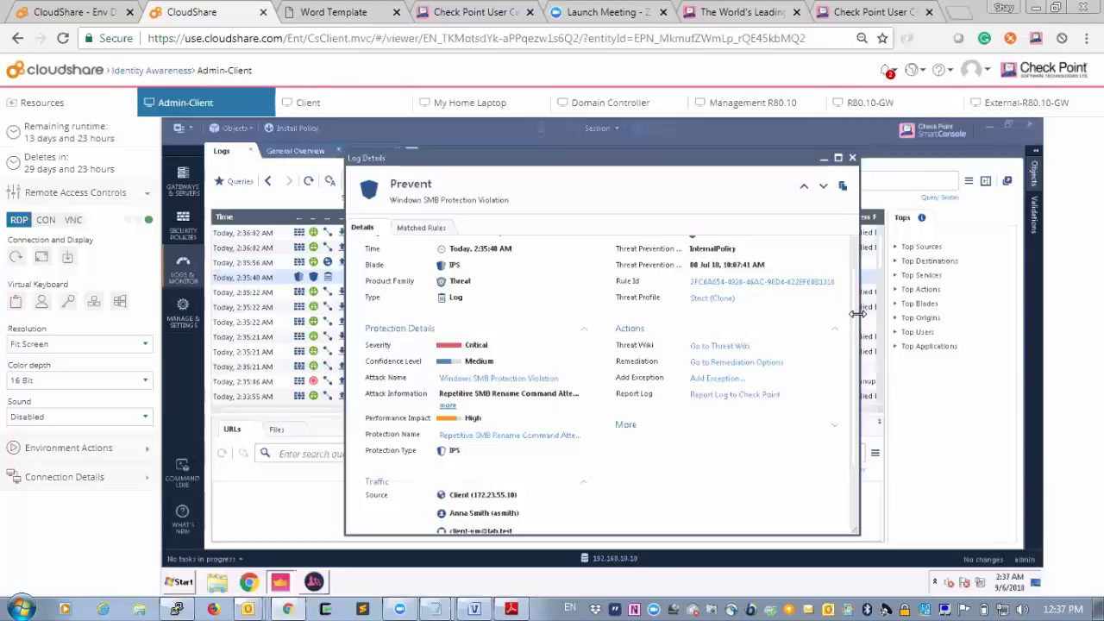
left_click_drag(860, 316, 860, 329)
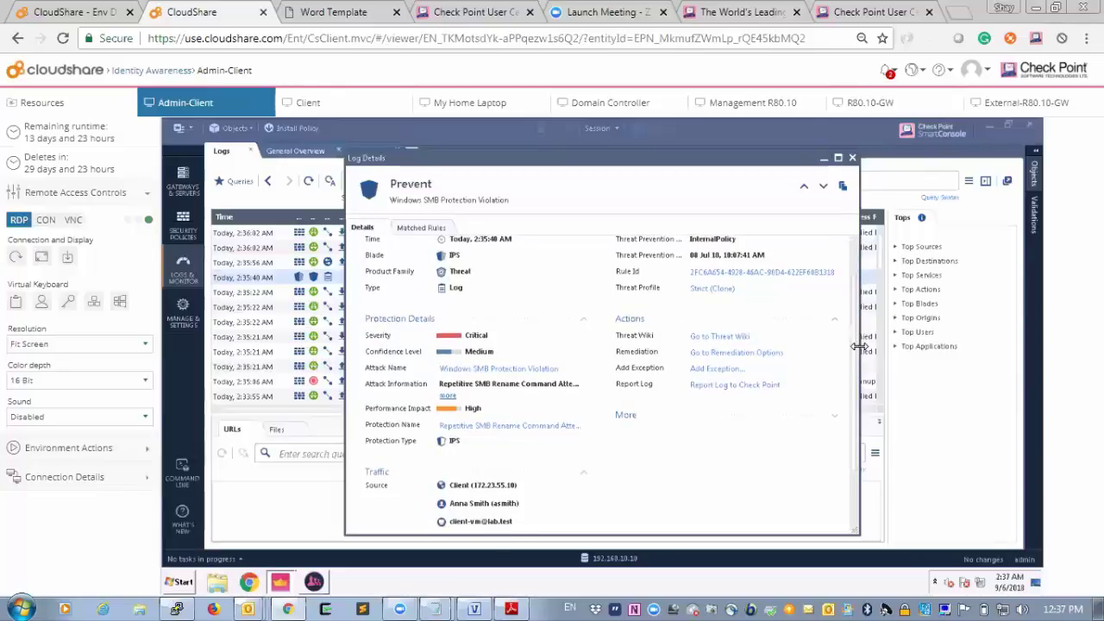
left_click_drag(855, 389, 858, 448)
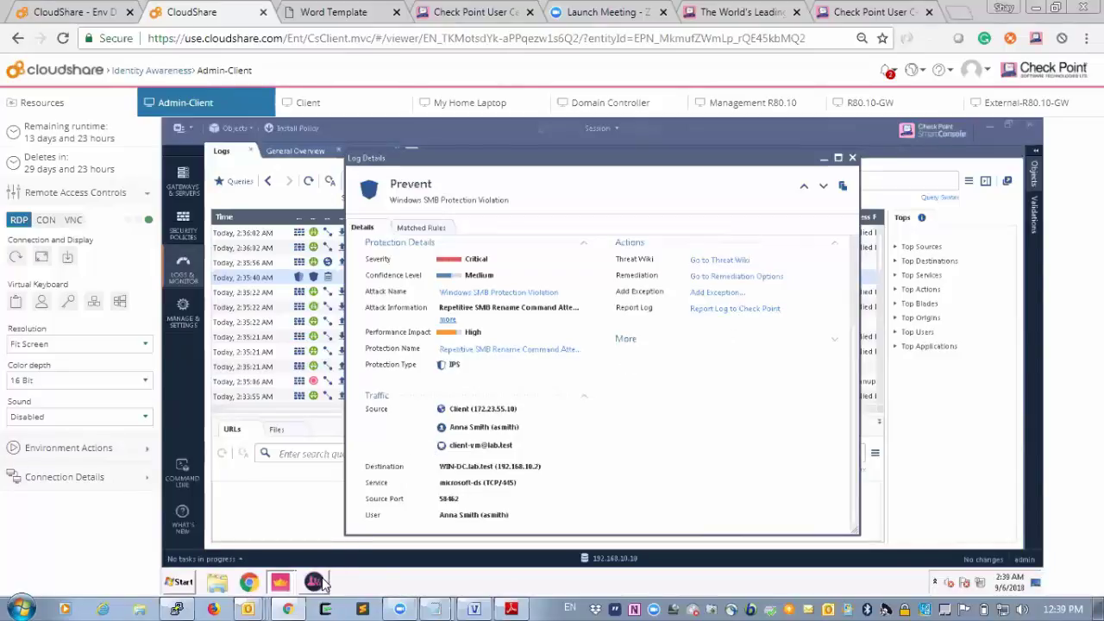
mouse_move(321, 584)
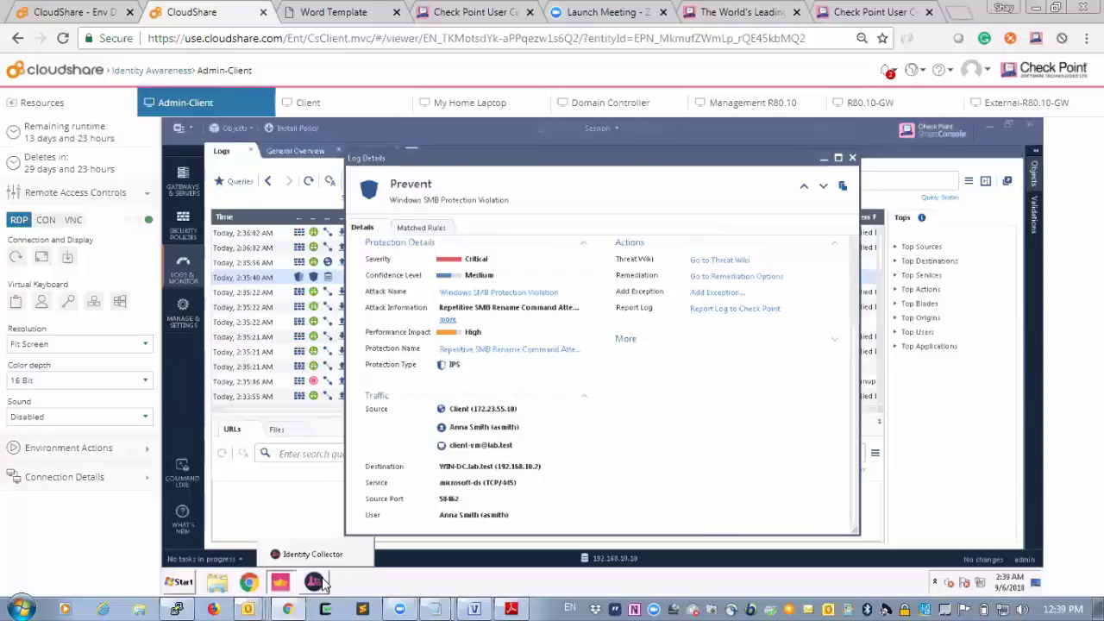
In Identity Collector, show Logins Monitor with lab.test logins and the 172.23.55.10 user association.
left_click(321, 584)
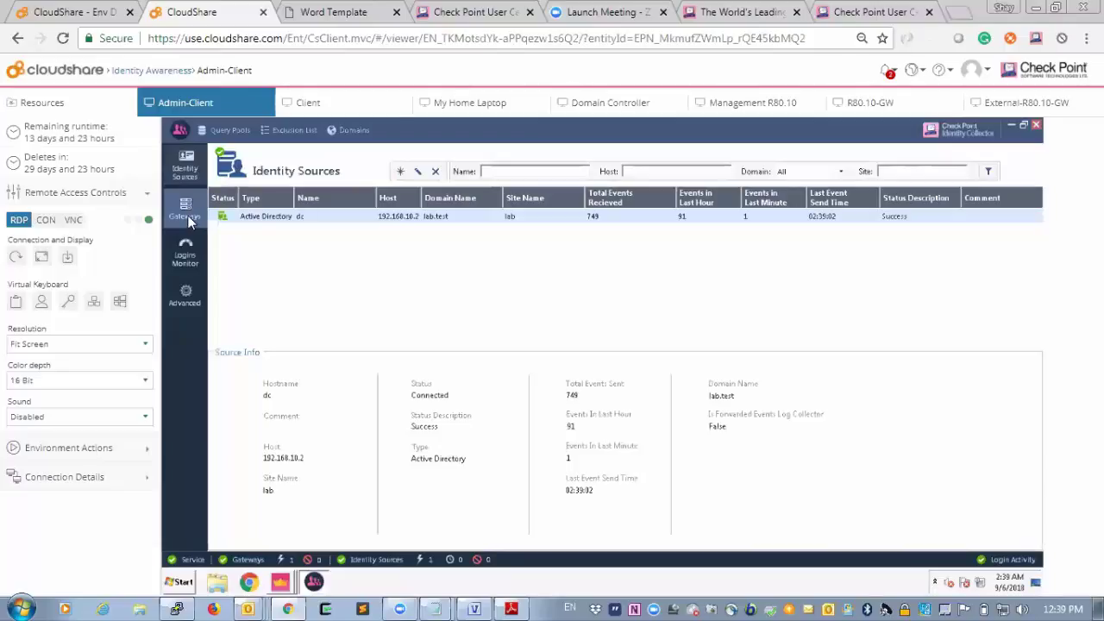
left_click(187, 250)
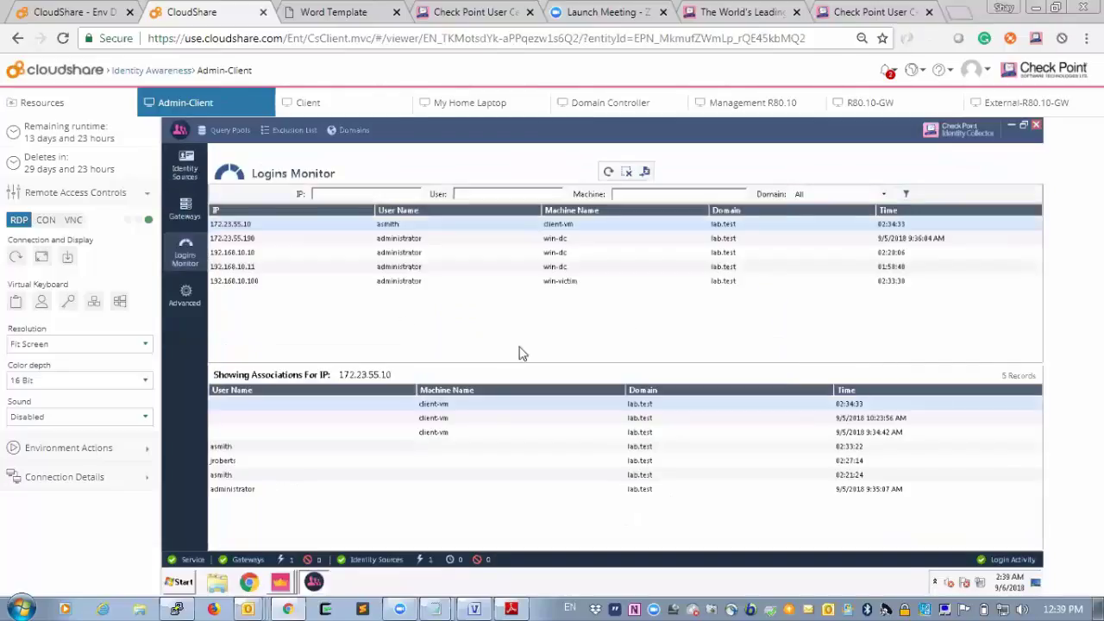